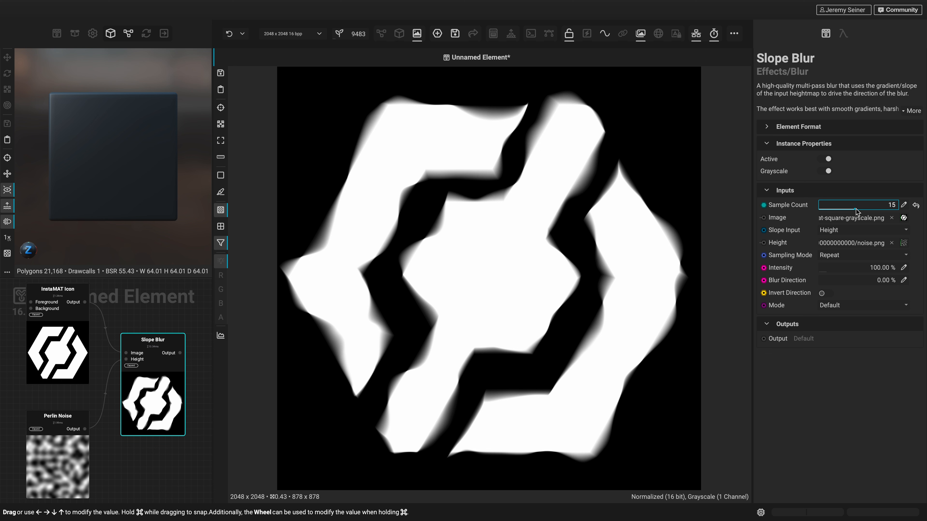
Reduce the Slope Blur's Sample Count to 4, then raise it well above that to compare blur quality
{"action": "left_click_drag", "start_coordinate": [856, 210], "coordinate": [826, 212]}
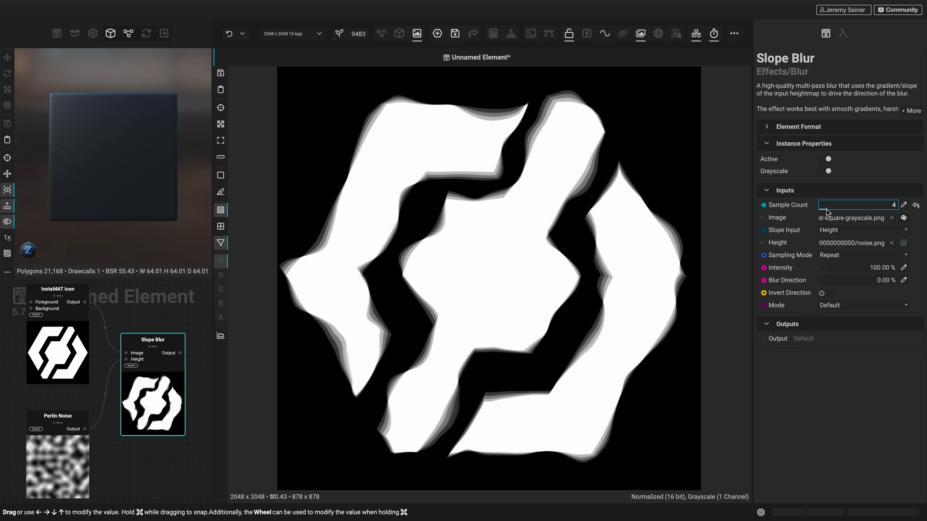
{"action": "left_click_drag", "start_coordinate": [826, 213], "coordinate": [890, 207]}
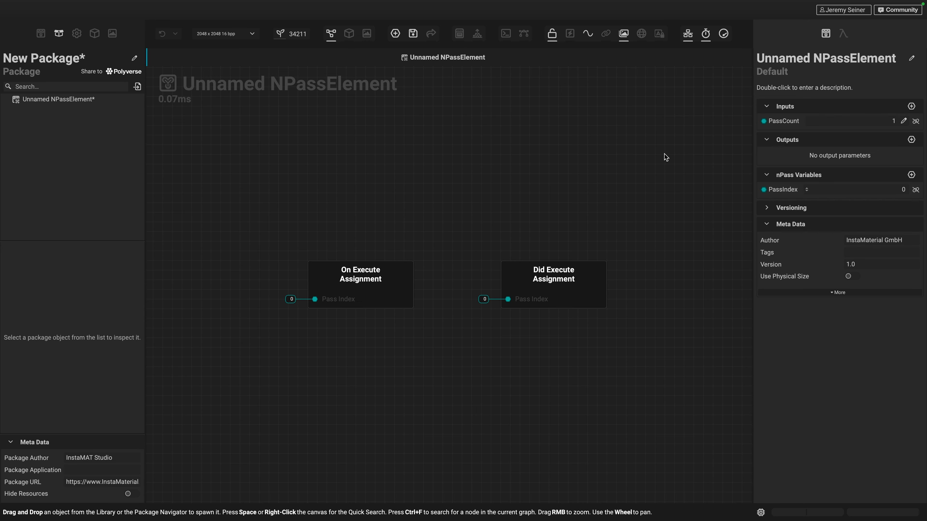
Place the PassIndex variable in the graph as a node below the On Execute Assignment node
{"action": "left_click", "coordinate": [775, 192]}
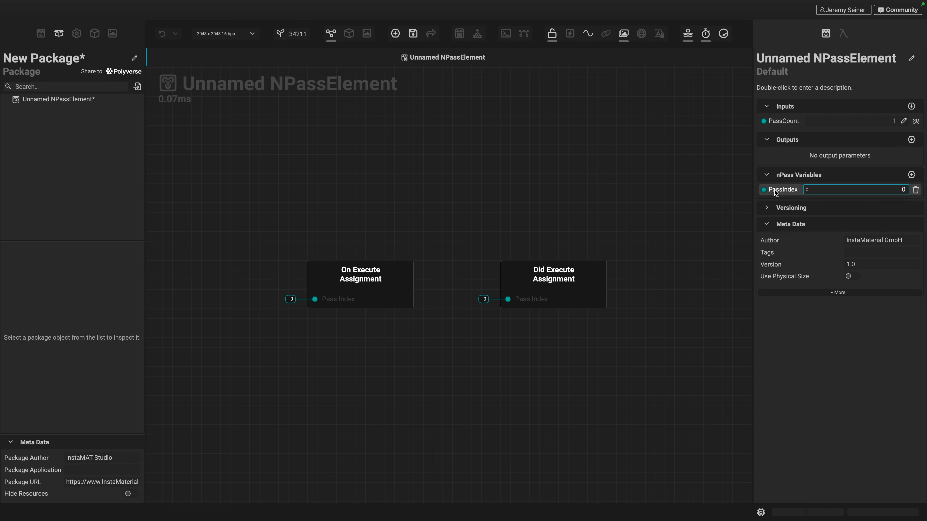
{"action": "left_click_drag", "start_coordinate": [775, 193], "coordinate": [278, 376]}
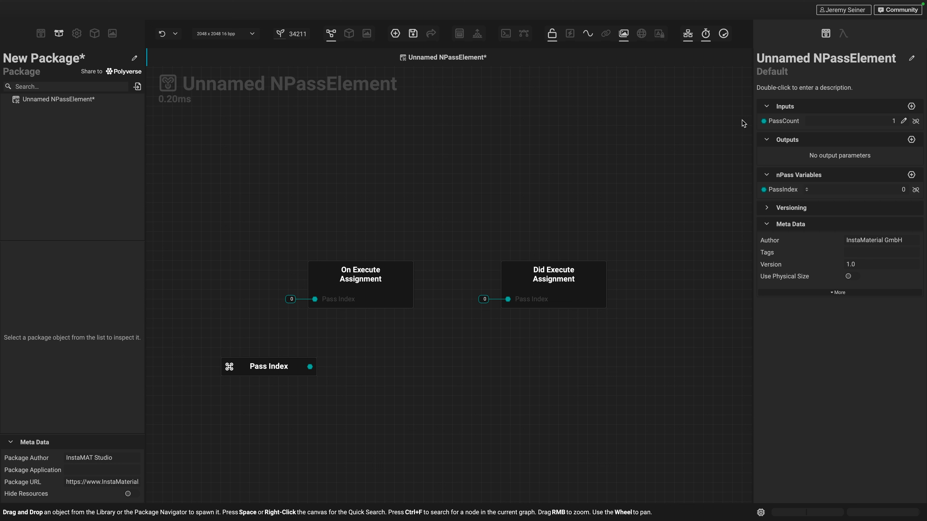
Limit the PassCount input parameter's range to a maximum of 64 and try out its slider
{"action": "left_click", "coordinate": [789, 121]}
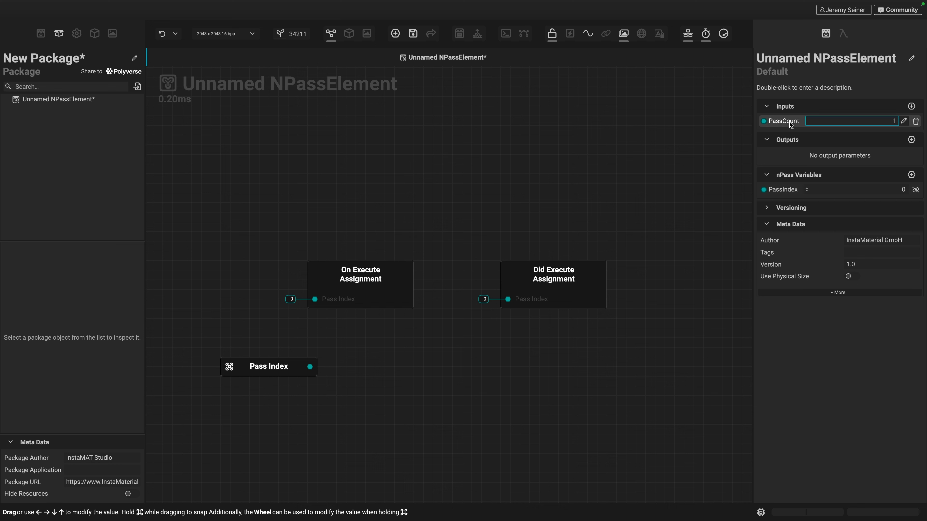
{"action": "left_click", "coordinate": [842, 35]}
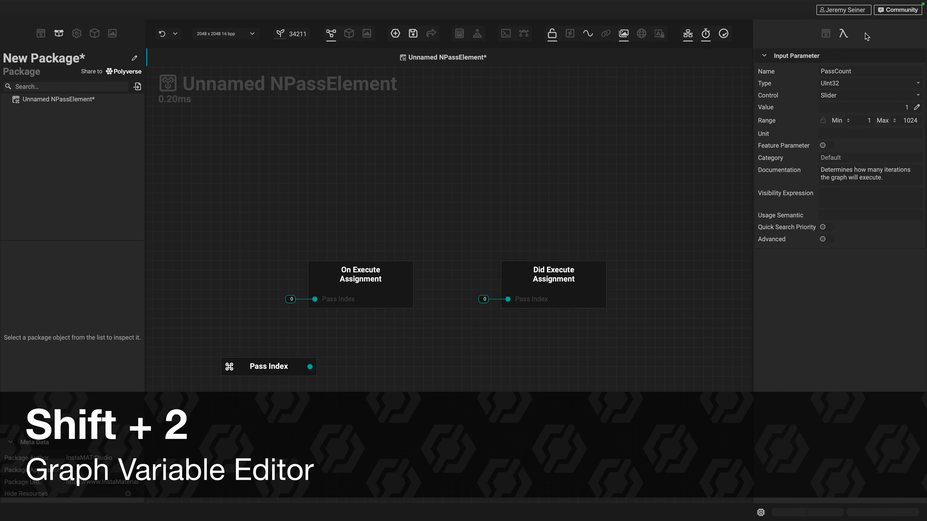
{"action": "left_click", "coordinate": [910, 120]}
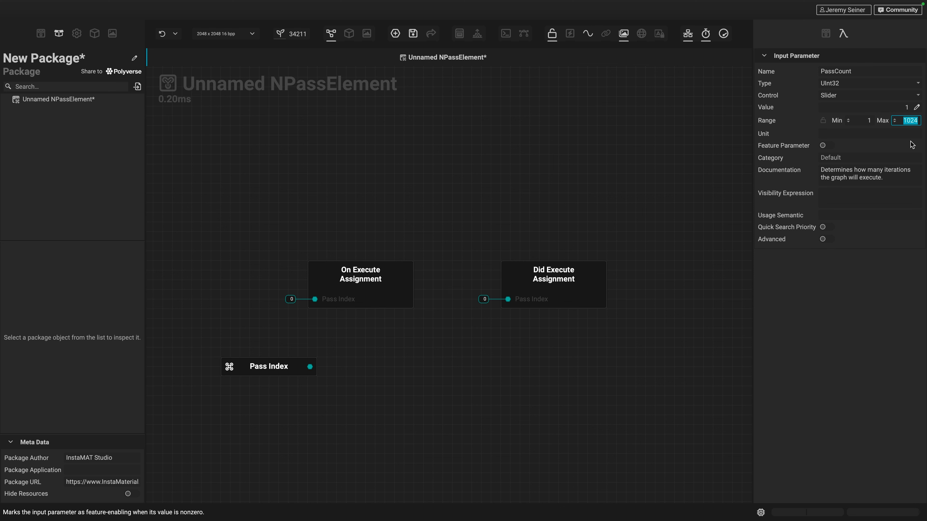
{"action": "type", "text": "64"}
{"action": "key", "text": "Return"}
{"action": "left_click", "coordinate": [826, 33]}
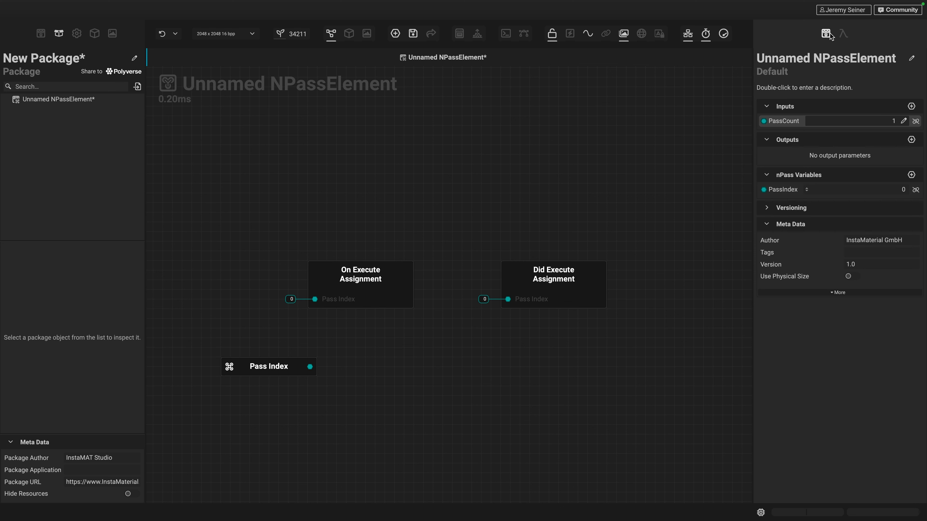
{"action": "left_click_drag", "start_coordinate": [817, 126], "coordinate": [784, 128]}
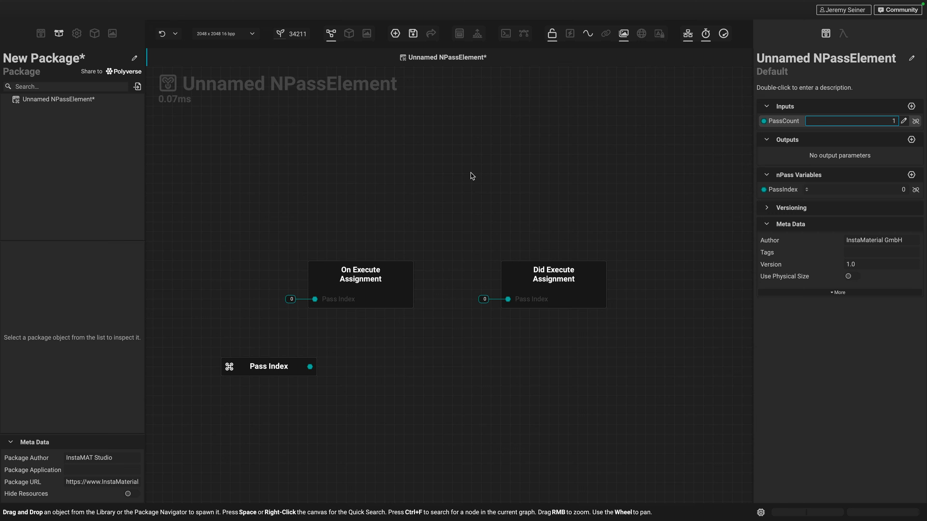
Add a Random Number Float node and connect the Pass Index node to its Seed input
{"action": "middle_click_drag", "start_coordinate": [383, 368], "coordinate": [354, 260]}
{"action": "key", "text": "space"}
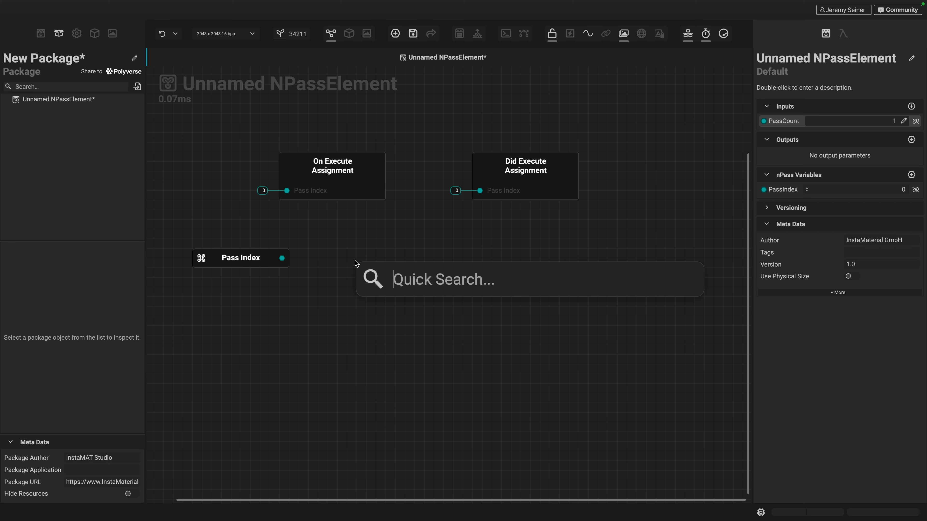
{"action": "type", "text": "random number"}
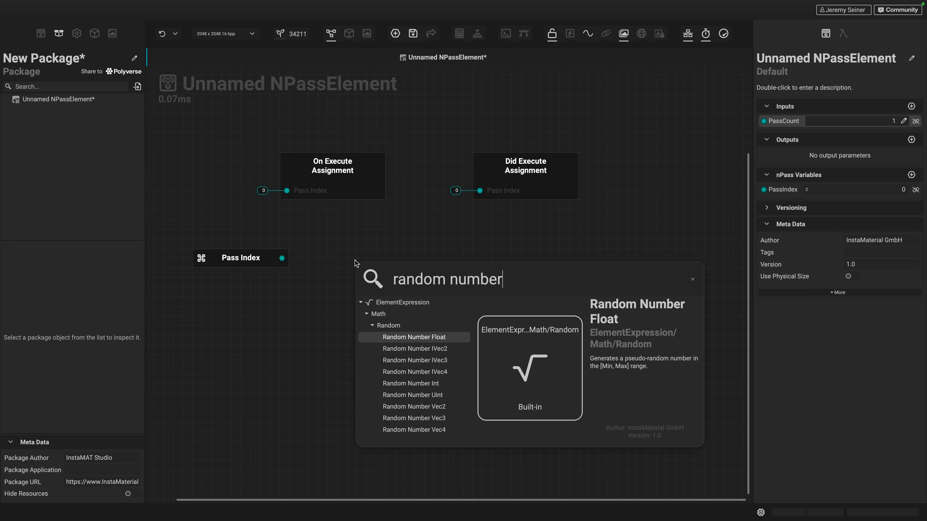
{"action": "key", "text": "Return"}
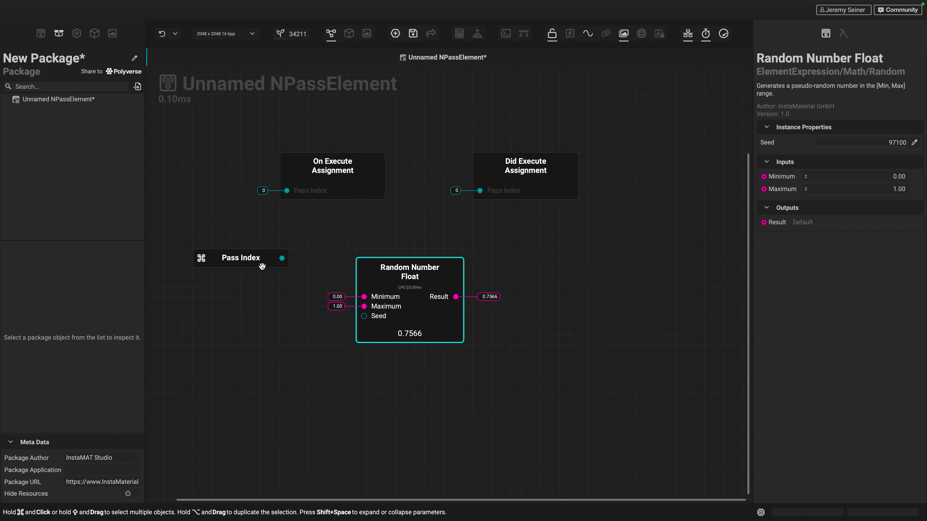
{"action": "left_click_drag", "start_coordinate": [239, 257], "coordinate": [209, 296]}
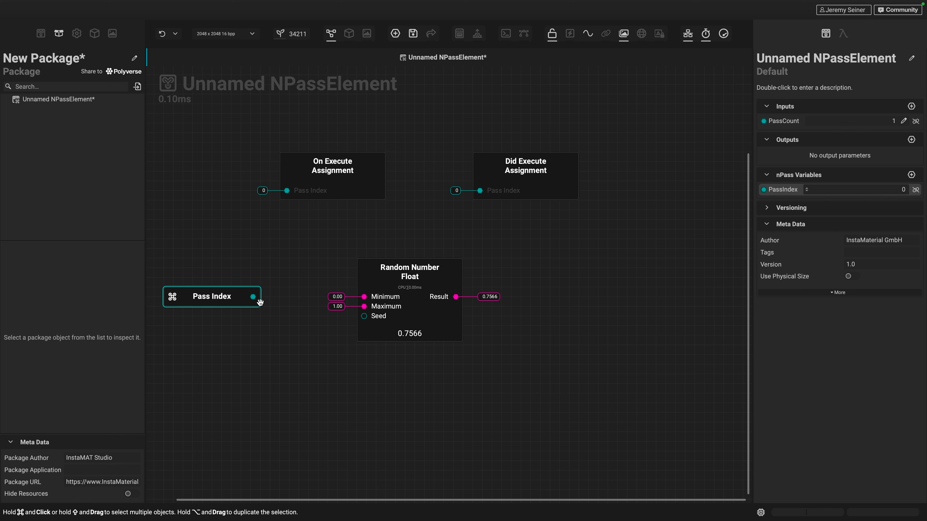
{"action": "left_click_drag", "start_coordinate": [253, 297], "coordinate": [363, 316]}
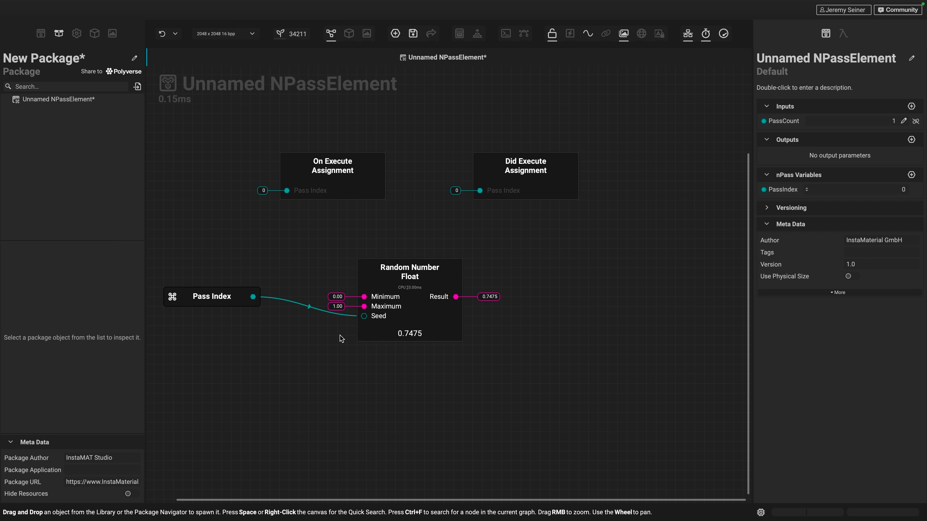
Set the Random Number Float node's Minimum to -1
{"action": "left_click", "coordinate": [397, 309]}
{"action": "left_click", "coordinate": [890, 177]}
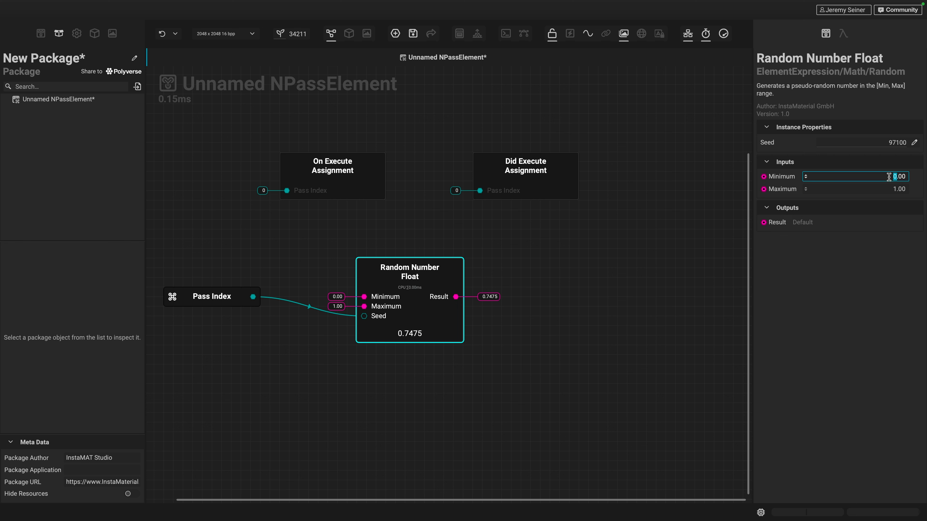
{"action": "type", "text": "-1"}
{"action": "key", "text": "Return"}
{"action": "left_click", "coordinate": [875, 268]}
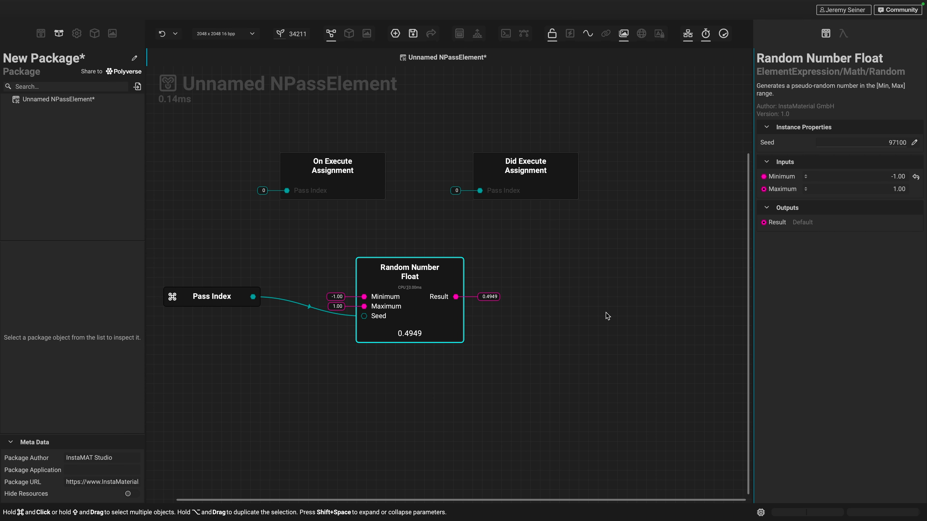
Add a Random Number Vec2 node and position it directly beneath the Random Number Float node
{"action": "middle_click_drag", "start_coordinate": [447, 392], "coordinate": [460, 355]}
{"action": "key", "text": "space"}
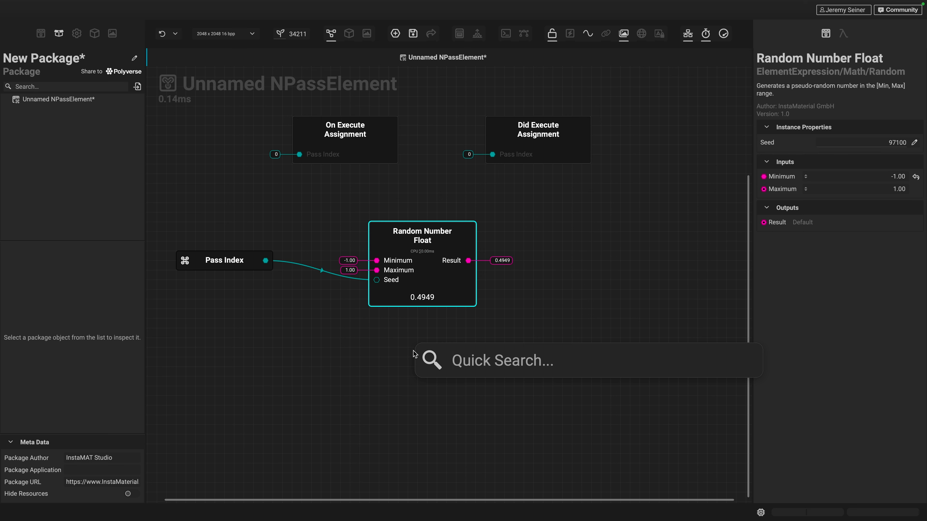
{"action": "type", "text": "random numb"}
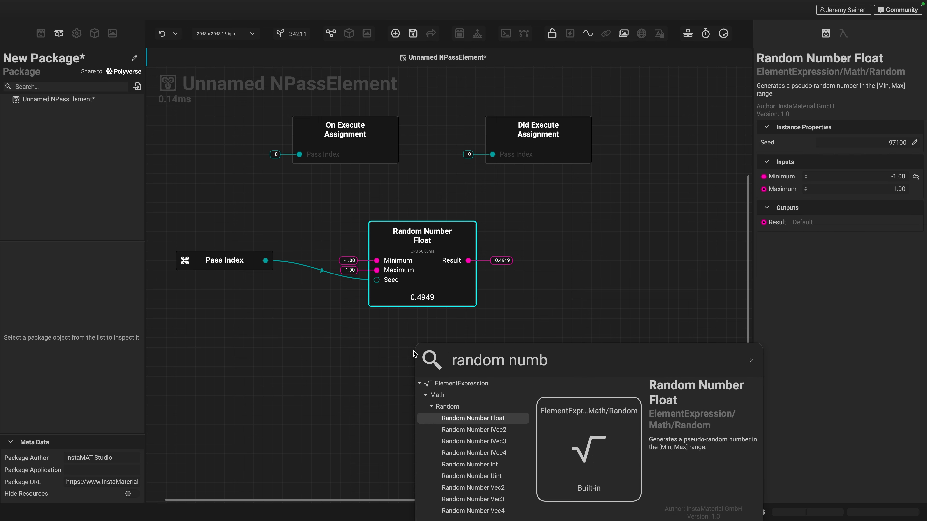
{"action": "type", "text": "er vec"}
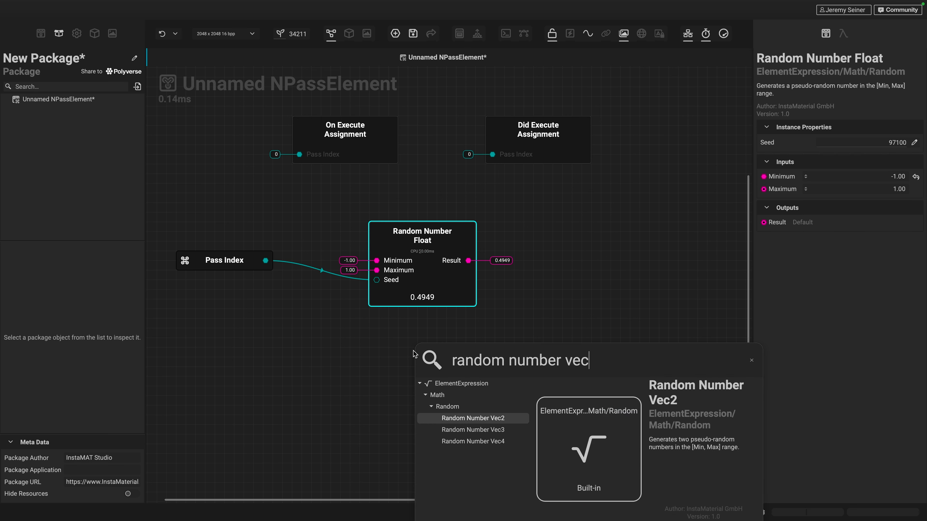
{"action": "key", "text": "Return"}
{"action": "left_click_drag", "start_coordinate": [447, 365], "coordinate": [401, 348]}
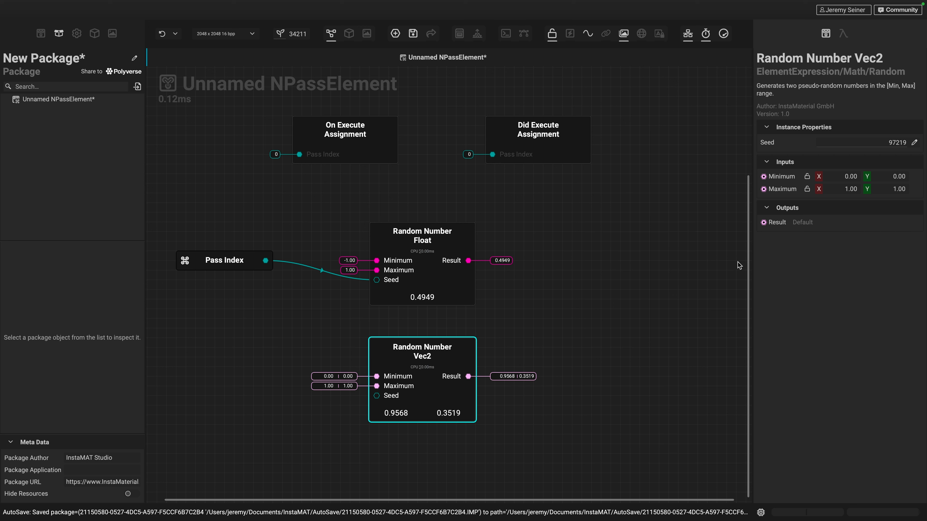
Set the Random Number Vec2 node's Minimum to -0.5 for both X and Y
{"action": "left_click", "coordinate": [836, 176]}
{"action": "key", "text": "BackSpace"}
{"action": "type", "text": "-0.5"}
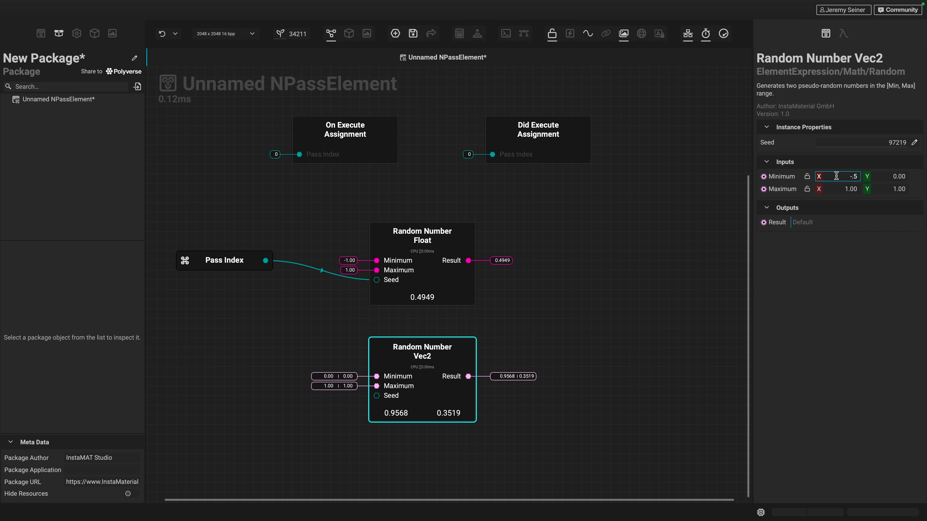
{"action": "key", "text": "Tab"}
{"action": "type", "text": "-0.5"}
{"action": "key", "text": "Return"}
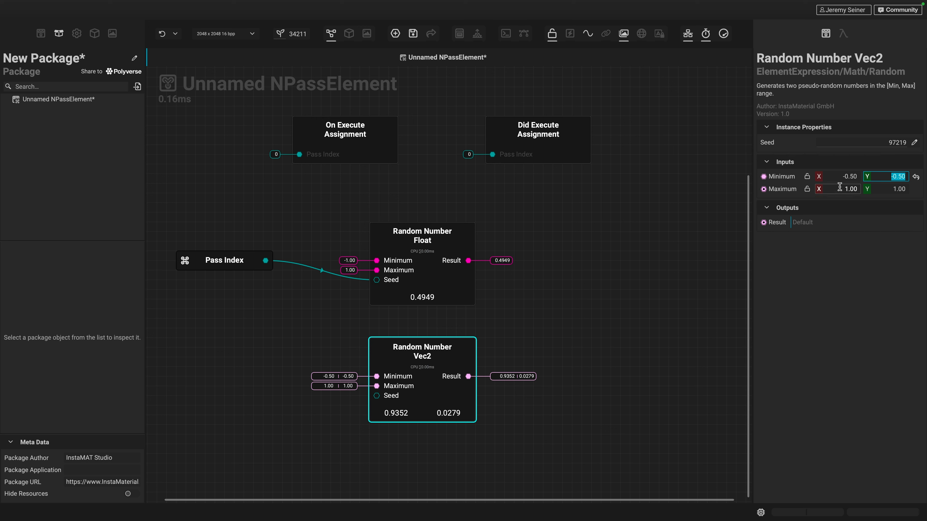
Set the Random Number Vec2 node's Maximum to 0.5 for both X and Y
{"action": "left_click", "coordinate": [840, 189]}
{"action": "type", "text": "0.5"}
{"action": "key", "text": "Tab"}
{"action": "type", "text": "0.5"}
{"action": "key", "text": "Return"}
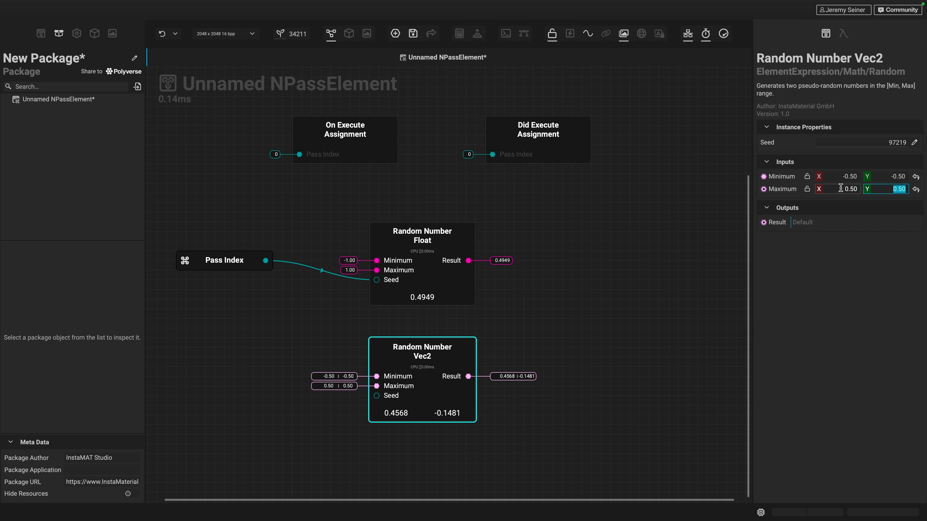
{"action": "left_click", "coordinate": [655, 251]}
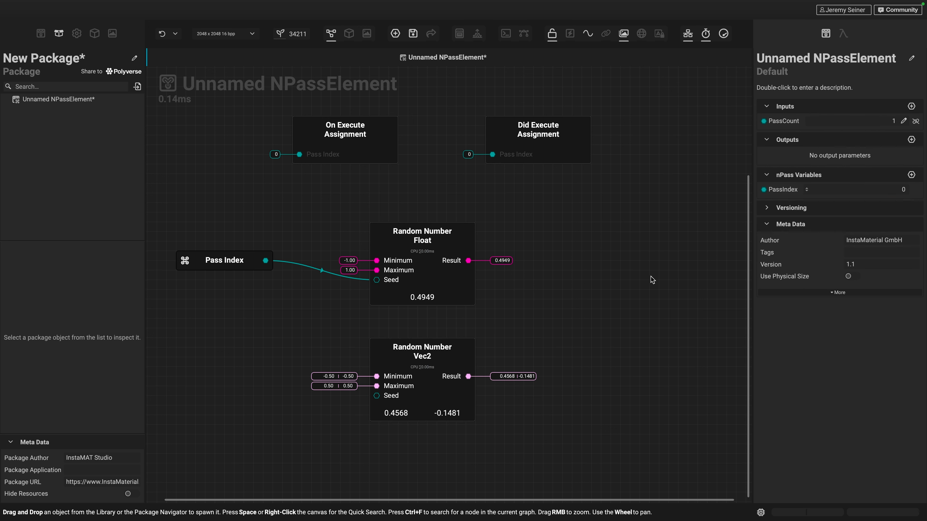
Connect Pass Index to the Random Number Vec2 node's Seed and move Pass Index vertically between the two random nodes
{"action": "scroll", "coordinate": [653, 280], "scroll_direction": "down", "scroll_amount": 1}
{"action": "scroll", "coordinate": [653, 281], "scroll_direction": "down", "scroll_amount": 1}
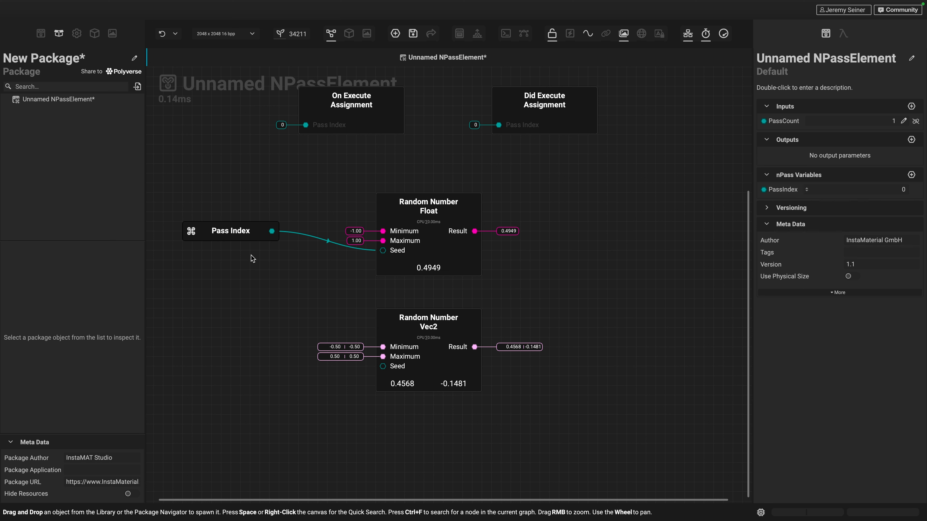
{"action": "left_click_drag", "start_coordinate": [271, 231], "coordinate": [379, 368]}
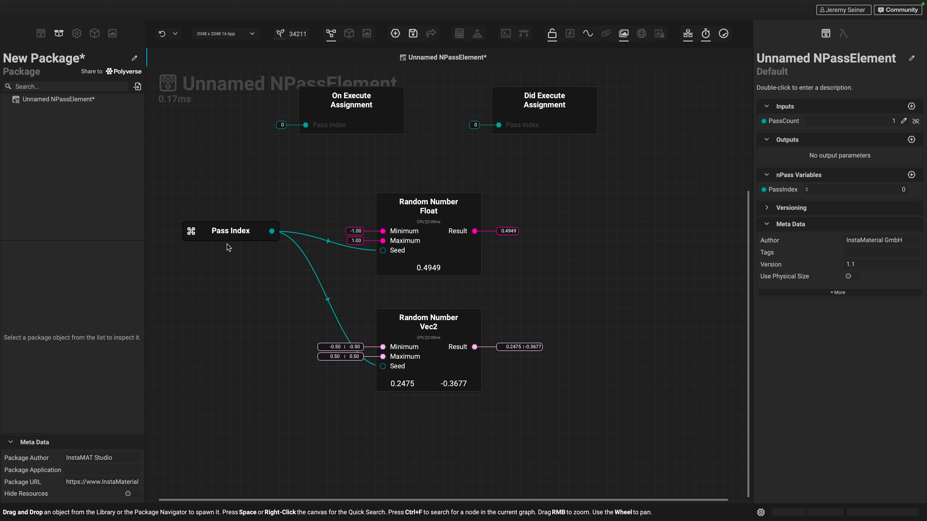
{"action": "left_click_drag", "start_coordinate": [223, 232], "coordinate": [216, 289]}
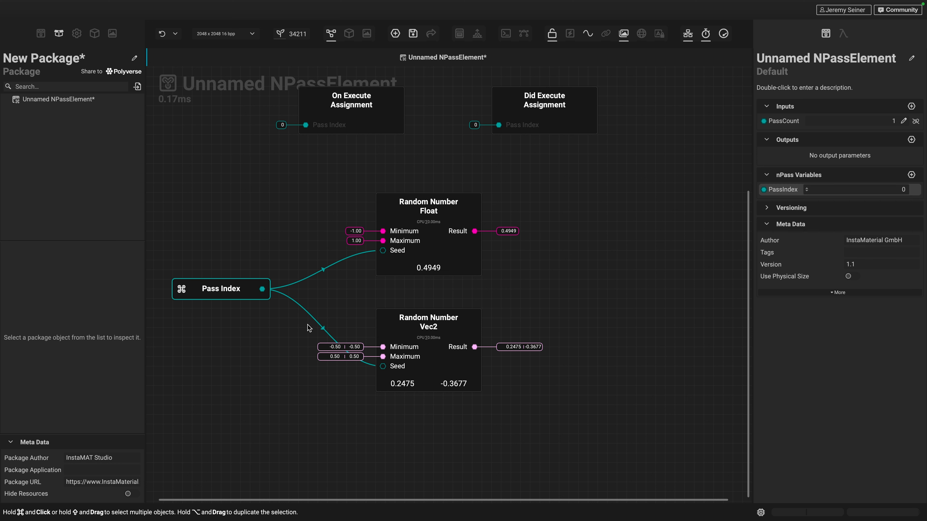
Shift the Pass Index and both random number nodes downward, and duplicate the Random Number Float node above the original
{"action": "left_click", "coordinate": [420, 219]}
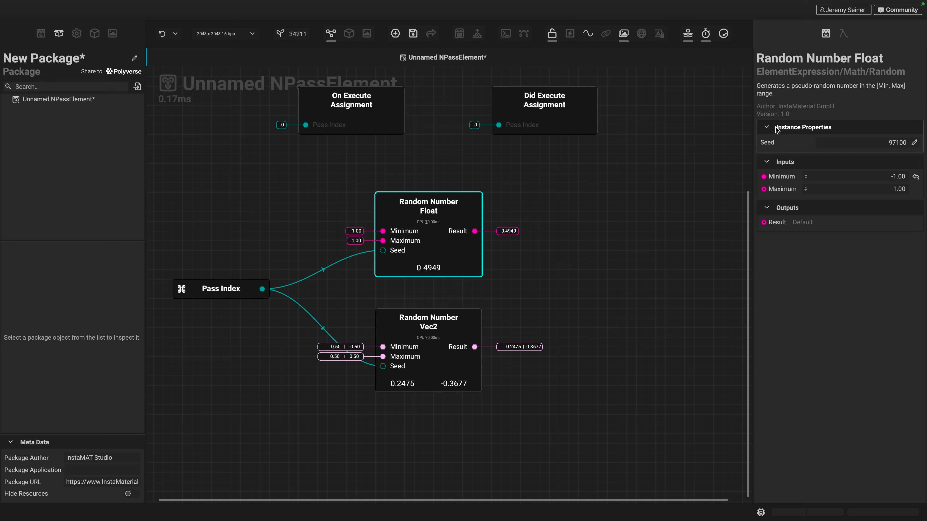
{"action": "left_click", "coordinate": [608, 276]}
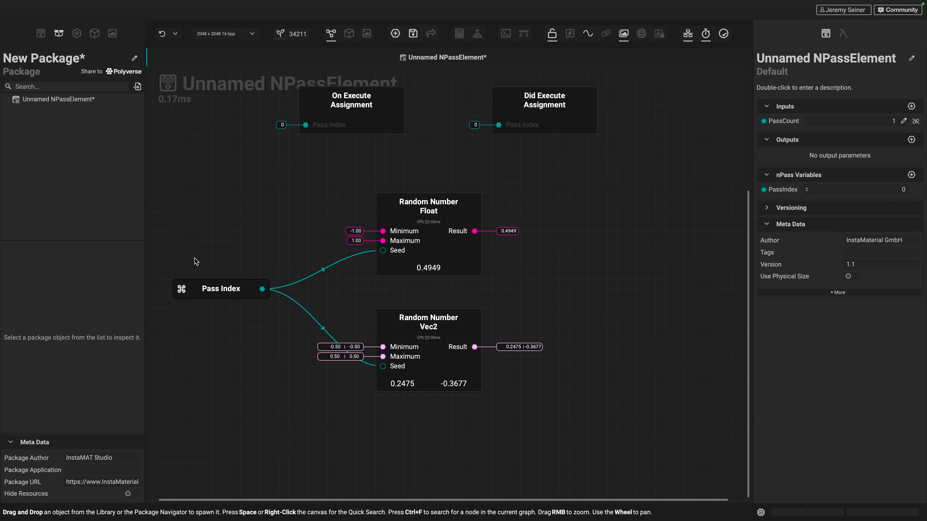
{"action": "left_click_drag", "start_coordinate": [187, 227], "coordinate": [483, 394]}
{"action": "left_click_drag", "start_coordinate": [435, 270], "coordinate": [436, 337]}
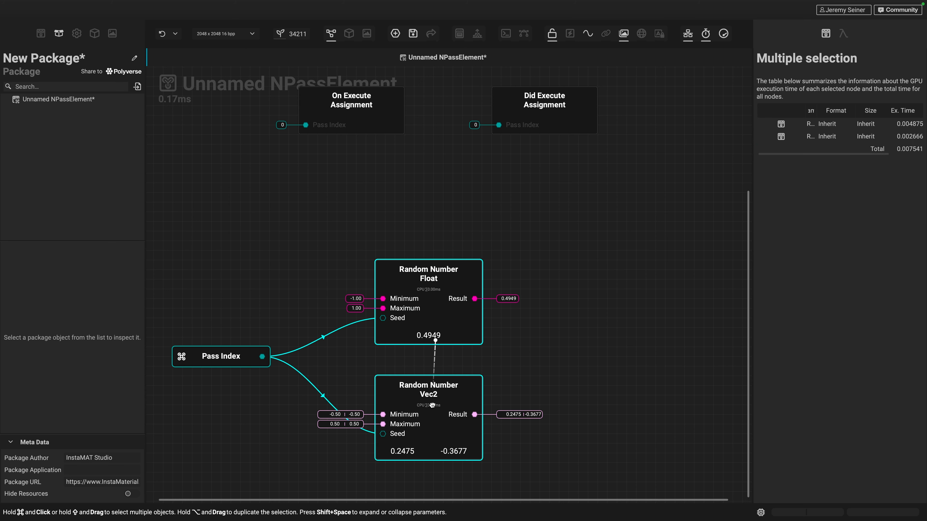
{"action": "left_click", "coordinate": [531, 356]}
{"action": "left_click_drag", "start_coordinate": [424, 301], "coordinate": [424, 195], "text": "alt"}
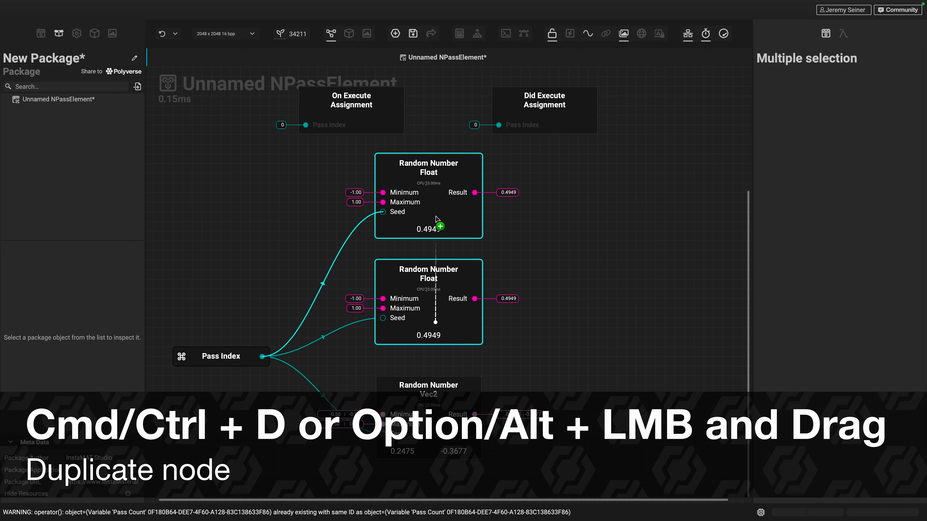
Give the upper Random Number Float node a Seed of 10 and the lower one a Seed of 100
{"action": "left_click", "coordinate": [457, 215]}
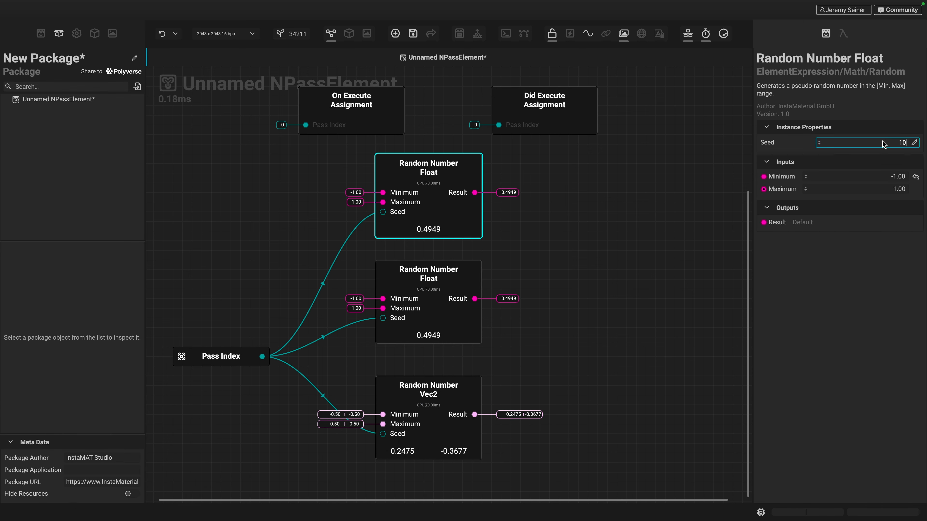
{"action": "left_click", "coordinate": [441, 290]}
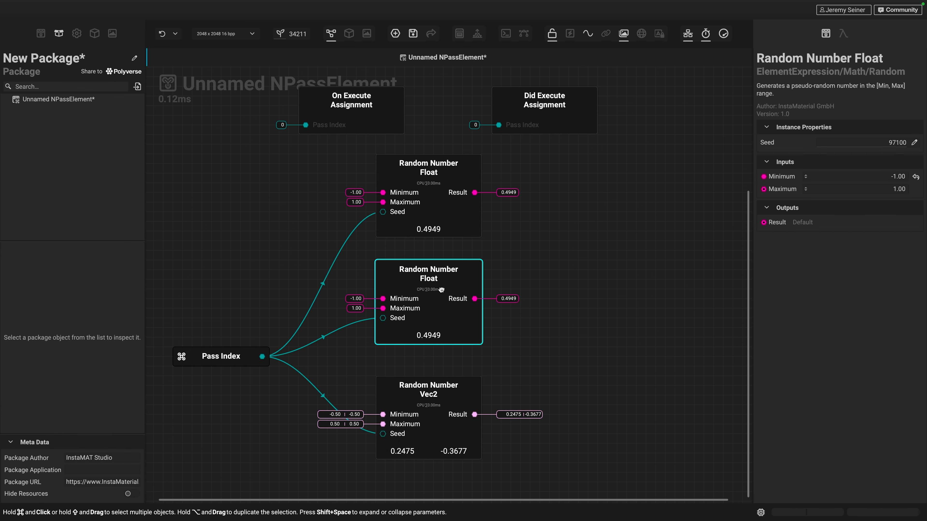
{"action": "left_click", "coordinate": [875, 143]}
{"action": "type", "text": "100"}
{"action": "left_click", "coordinate": [413, 244]}
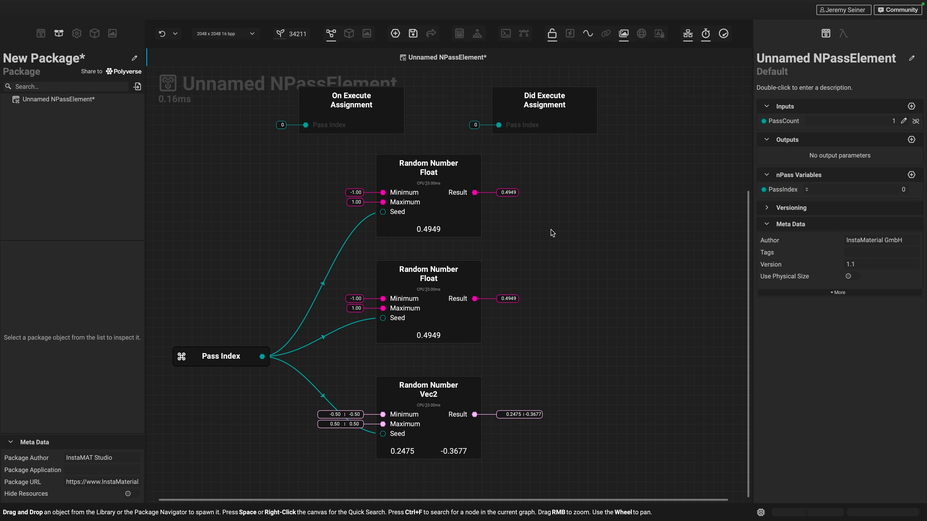
Raise the graph's PassCount to 13 to test the random number nodes across passes
{"action": "left_click", "coordinate": [451, 216]}
{"action": "left_click", "coordinate": [620, 219]}
{"action": "left_click_drag", "start_coordinate": [812, 122], "coordinate": [823, 123]}
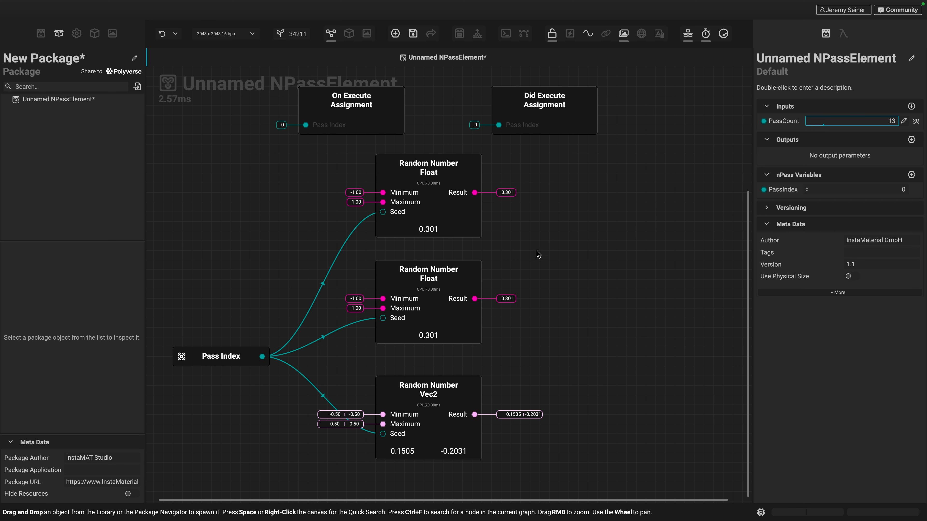
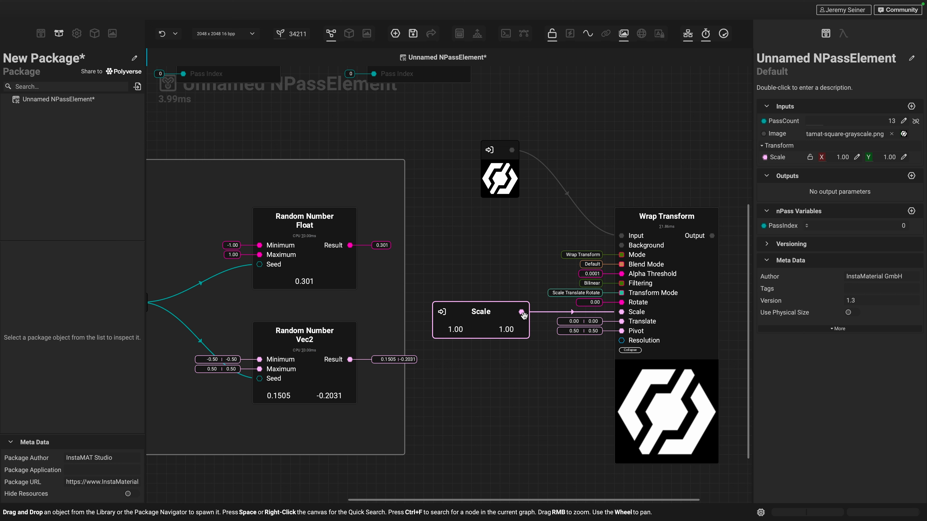
Select the Scale input parameter, lock its X and Y values together, and set both to 0.25
{"action": "left_click_drag", "start_coordinate": [522, 313], "coordinate": [623, 316]}
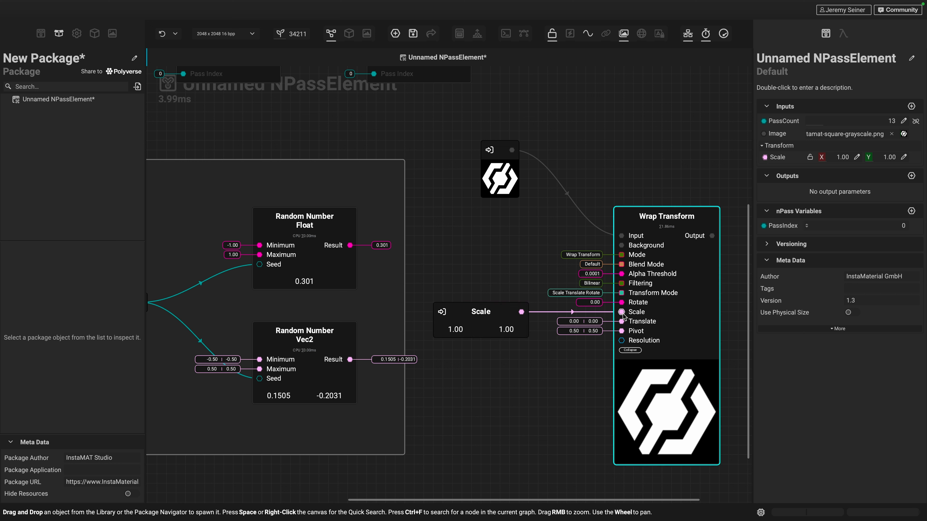
{"action": "left_click", "coordinate": [463, 328]}
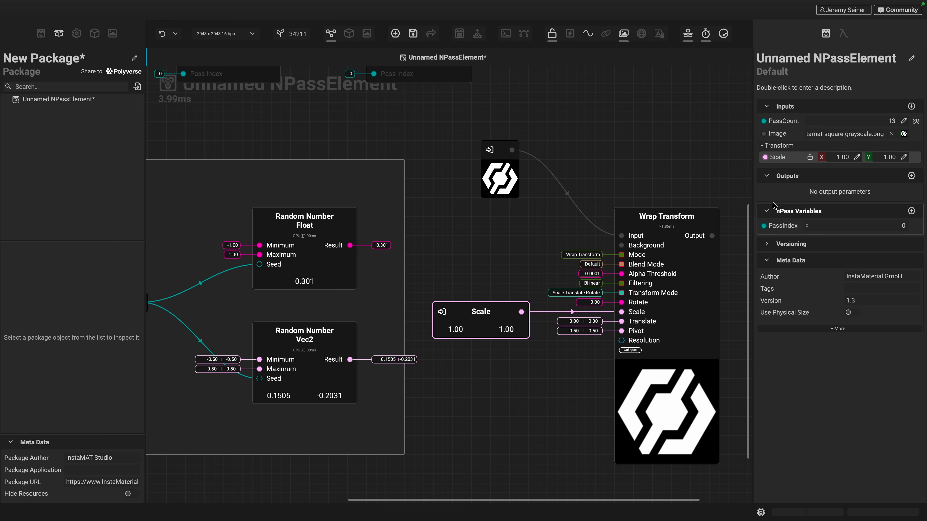
{"action": "left_click", "coordinate": [856, 158]}
{"action": "type", "text": "0.25"}
{"action": "key", "text": "Return"}
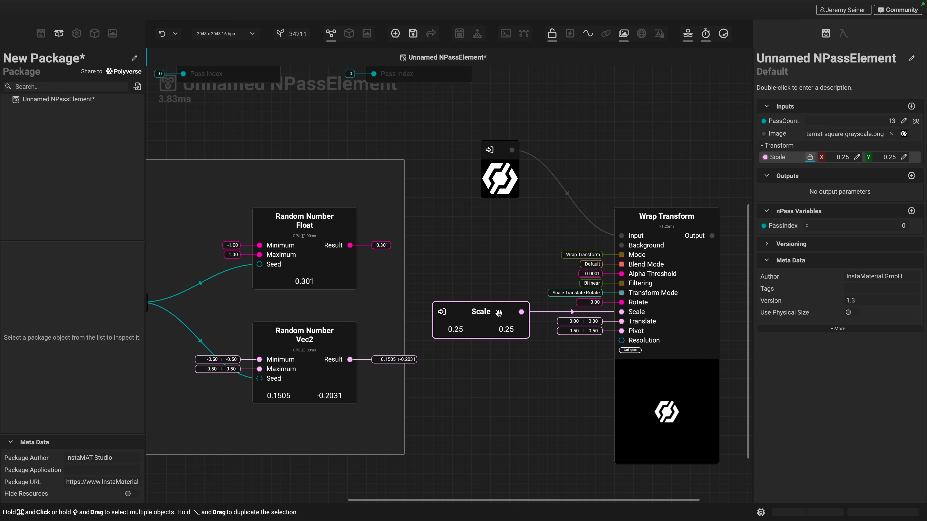
Edit the Scale input parameter and set its Range Maximums to 0.50 for both X and Y
{"action": "left_click", "coordinate": [841, 36]}
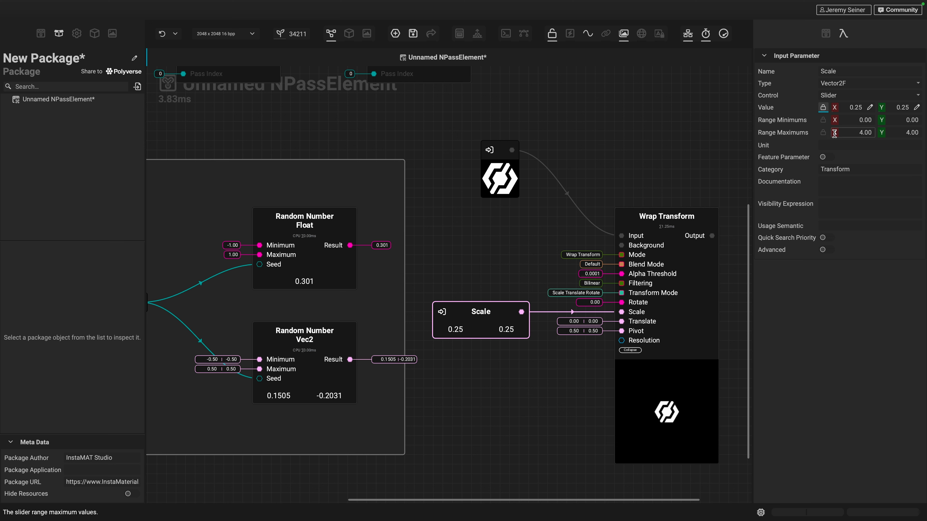
{"action": "left_click", "coordinate": [855, 133]}
{"action": "type", "text": ".5"}
{"action": "key", "text": "Tab"}
{"action": "type", "text": ".5"}
{"action": "key", "text": "Return"}
{"action": "left_click", "coordinate": [489, 313]}
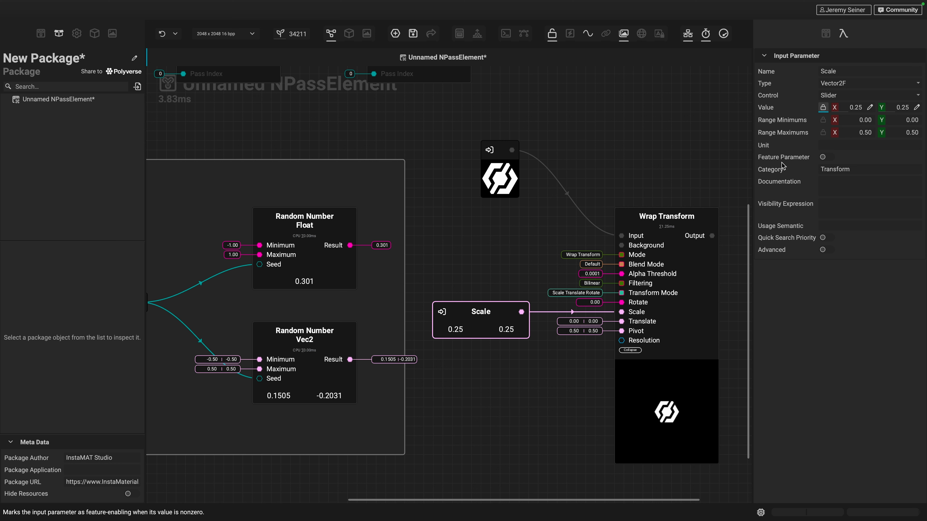
Clear the Transform category from the Scale parameter and return to the graph's input parameters
{"action": "left_click", "coordinate": [839, 168]}
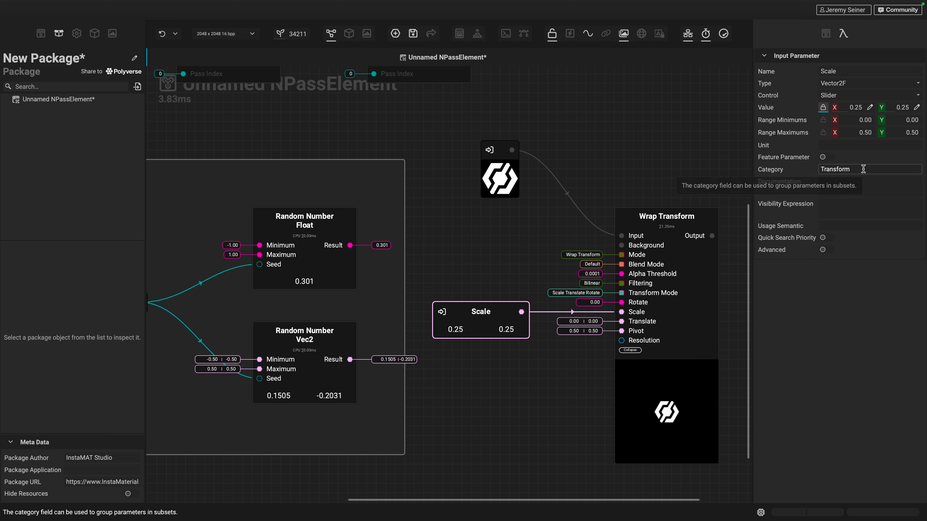
{"action": "double_click", "coordinate": [863, 167]}
{"action": "key", "text": "BackSpace"}
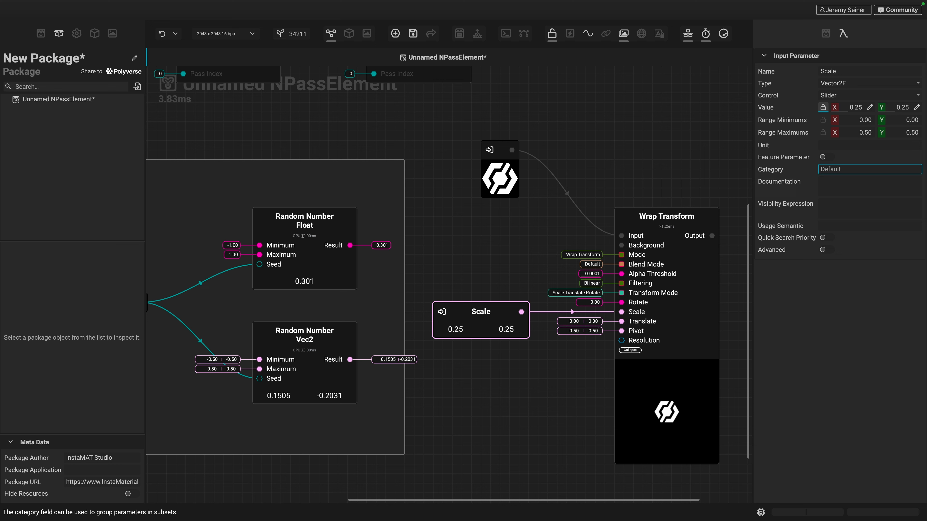
{"action": "left_click", "coordinate": [711, 167]}
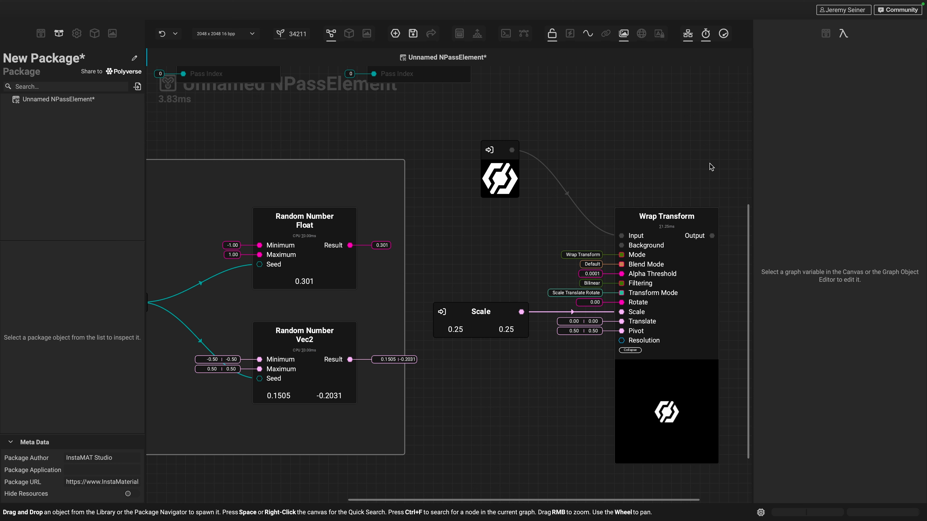
{"action": "left_click", "coordinate": [825, 33]}
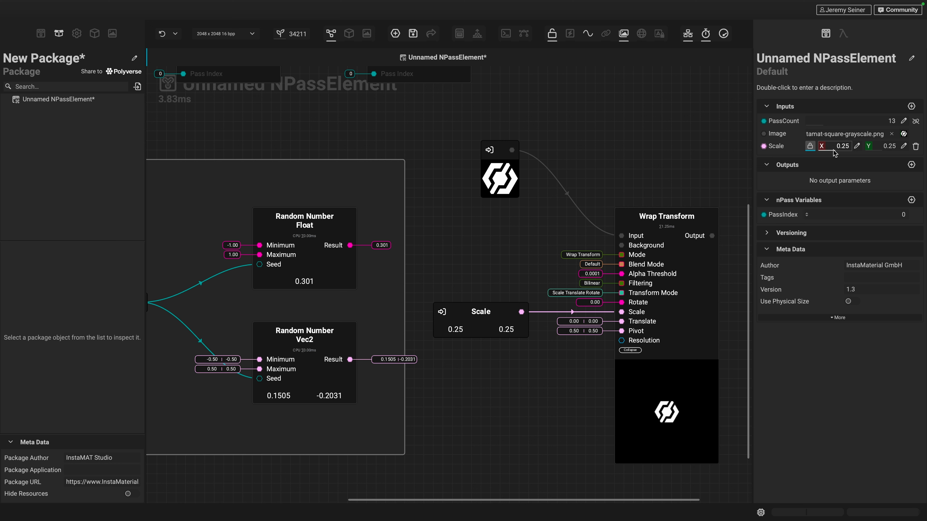
{"action": "mouse_move", "coordinate": [833, 150]}
{"action": "left_mouse_down"}
{"action": "mouse_move", "coordinate": [844, 149]}
{"action": "mouse_move", "coordinate": [826, 150]}
{"action": "mouse_move", "coordinate": [835, 154]}
{"action": "left_mouse_up"}
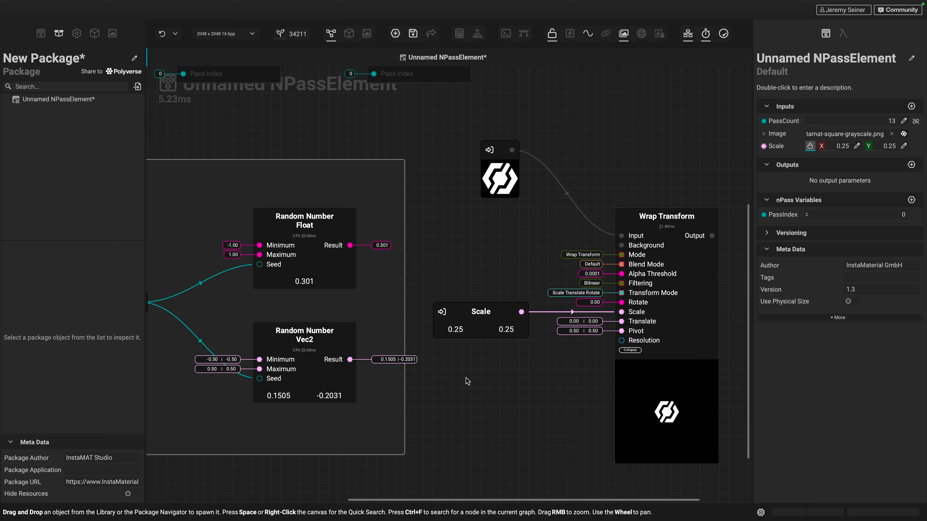
Move the image input, Scale and Wrap Transform nodes together, farther away from the Random Values group
{"action": "scroll", "coordinate": [470, 383], "scroll_direction": "down", "scroll_amount": 3}
{"action": "left_click_drag", "start_coordinate": [434, 153], "coordinate": [664, 430]}
{"action": "left_click_drag", "start_coordinate": [476, 303], "coordinate": [577, 303]}
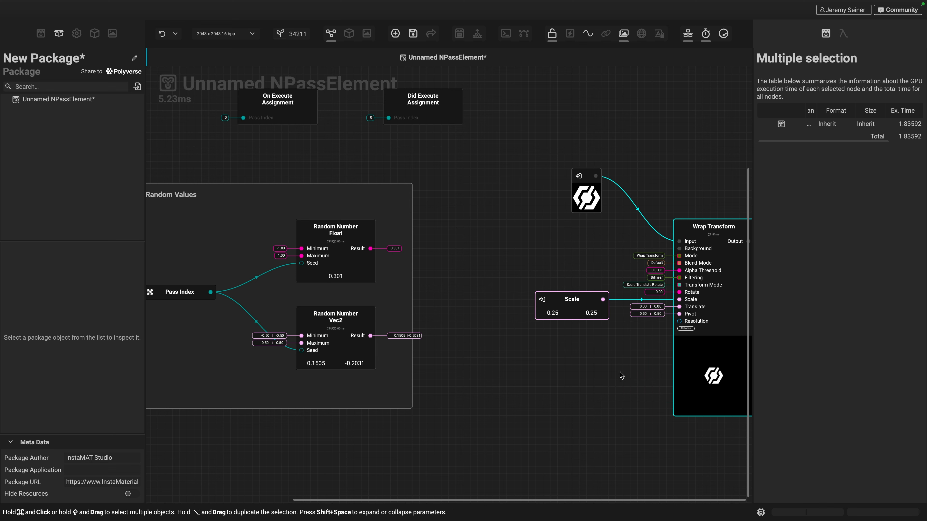
{"action": "middle_click_drag", "start_coordinate": [567, 378], "coordinate": [479, 366]}
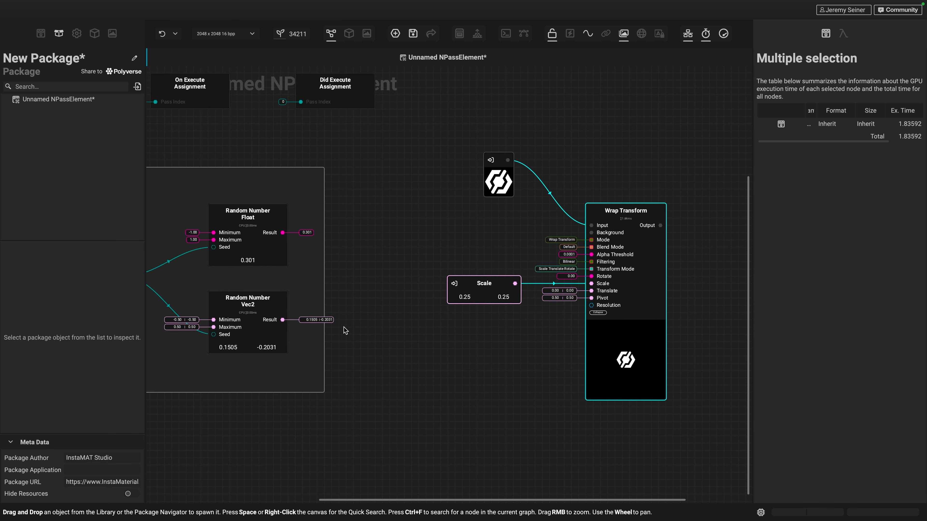
Connect the Random Number Vec2 Result to Wrap Transform's Translate and test the placement with a PassCount of 14
{"action": "left_click_drag", "start_coordinate": [283, 320], "coordinate": [591, 292]}
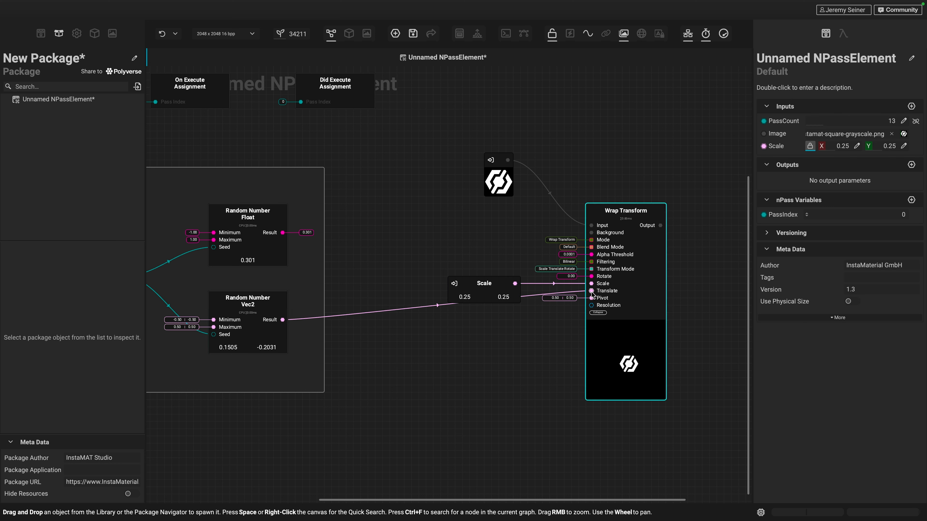
{"action": "mouse_move", "coordinate": [824, 124]}
{"action": "left_mouse_down"}
{"action": "mouse_move", "coordinate": [838, 133]}
{"action": "mouse_move", "coordinate": [825, 133]}
{"action": "left_mouse_up"}
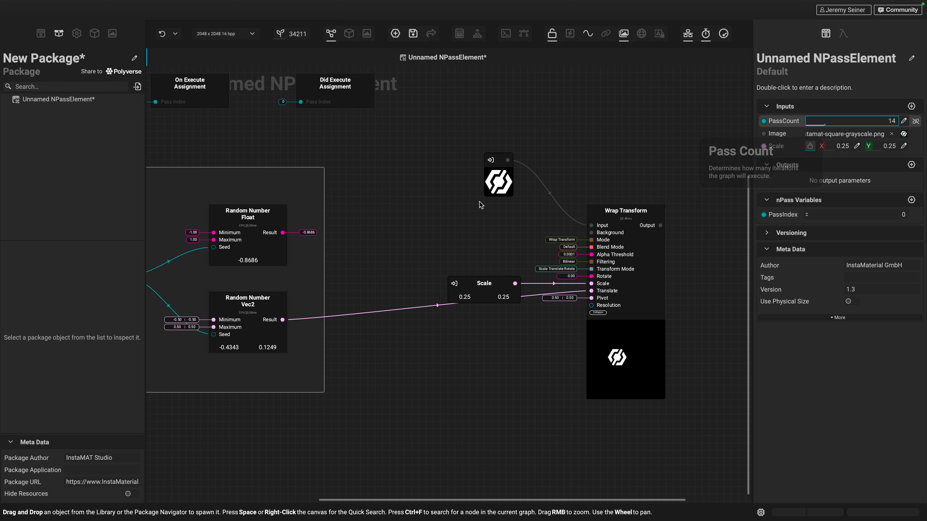
Insert a Vec2 / Vec2 node on the connection between Random Number Vec2 and Translate, and place it below the Scale node
{"action": "right_click", "coordinate": [383, 314]}
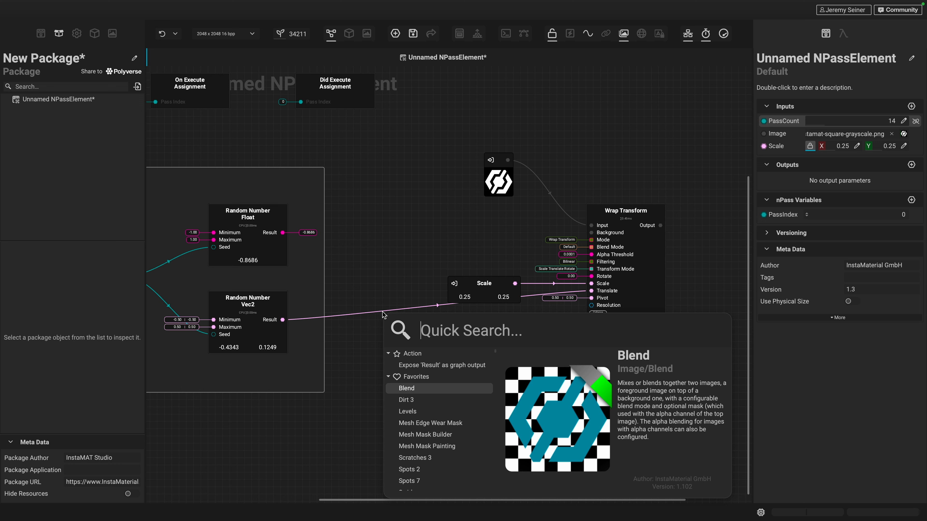
{"action": "type", "text": "/"}
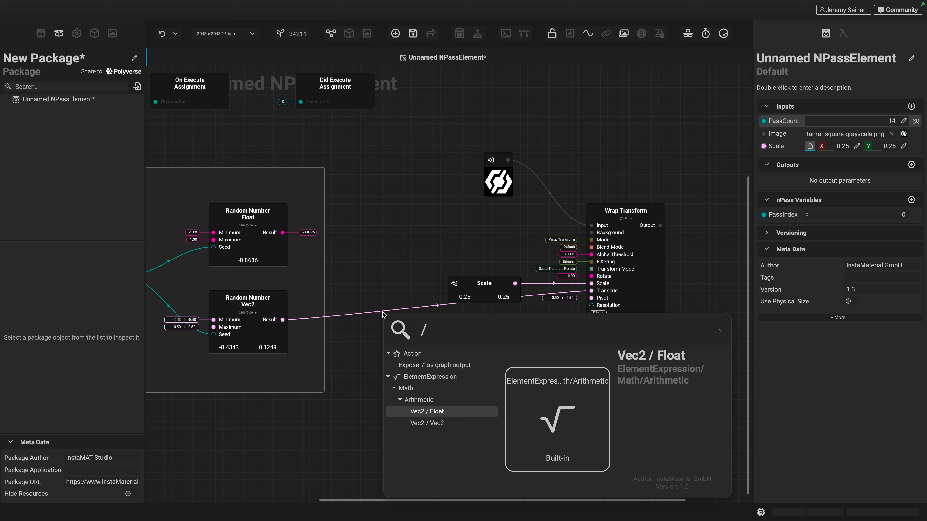
{"action": "key", "text": "Down"}
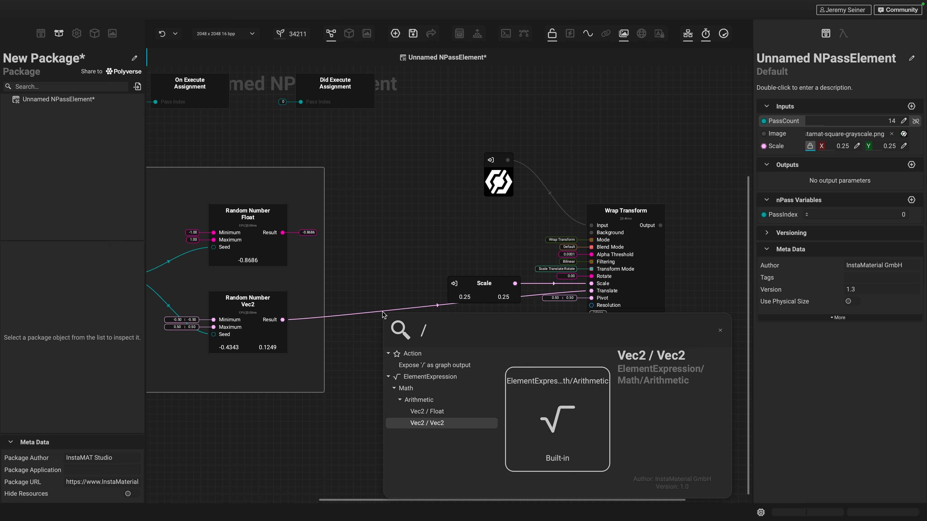
{"action": "left_click", "coordinate": [429, 427]}
{"action": "left_click_drag", "start_coordinate": [416, 344], "coordinate": [435, 342]}
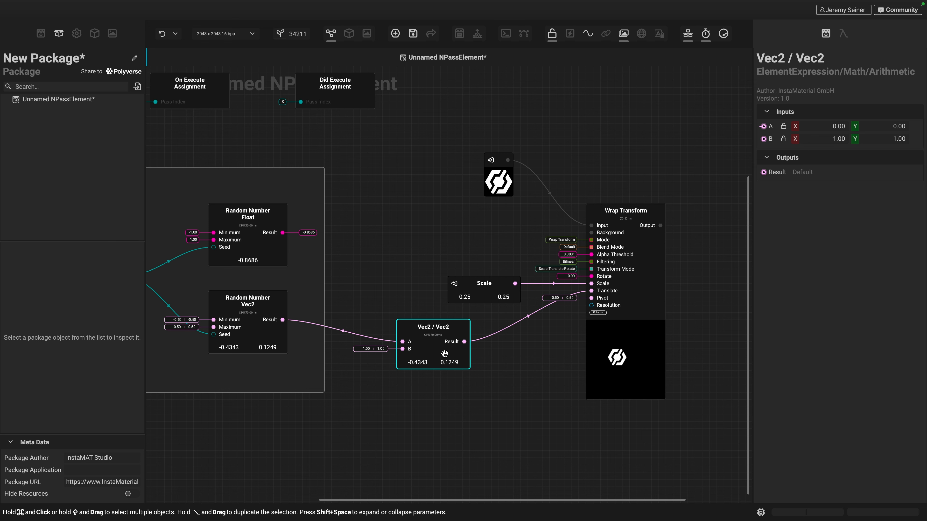
{"action": "left_click_drag", "start_coordinate": [442, 353], "coordinate": [475, 356]}
{"action": "left_click", "coordinate": [507, 379]}
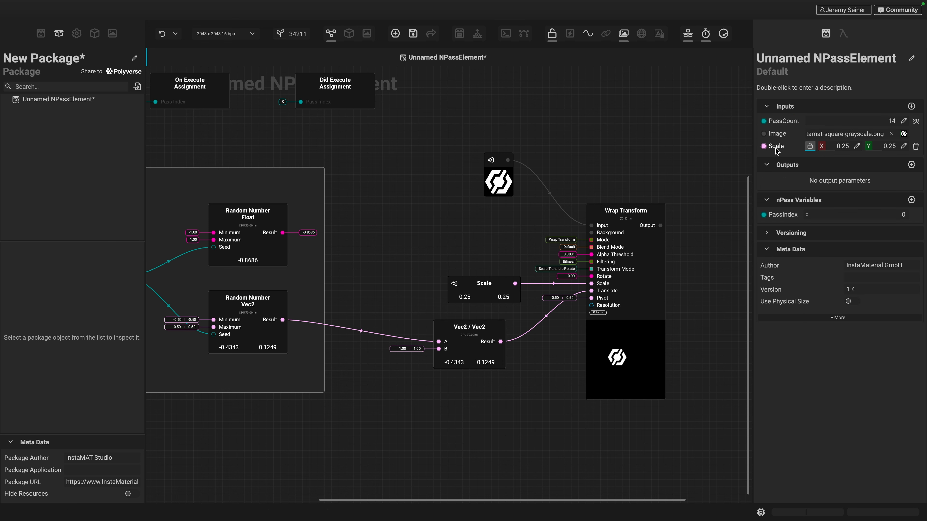
Feed a second Scale input node into B of the Vec2 / Vec2 node and lower PassCount to 1
{"action": "left_click_drag", "start_coordinate": [779, 148], "coordinate": [439, 349]}
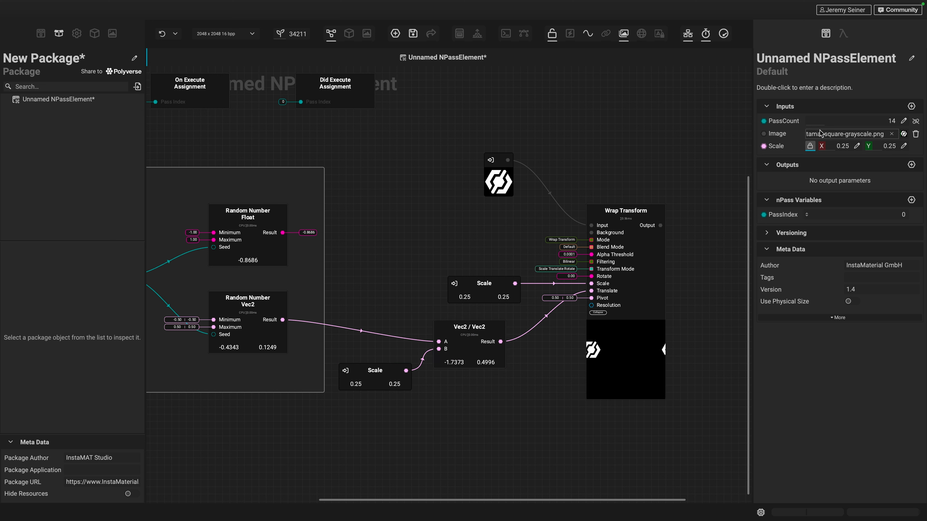
{"action": "left_click_drag", "start_coordinate": [820, 125], "coordinate": [714, 126]}
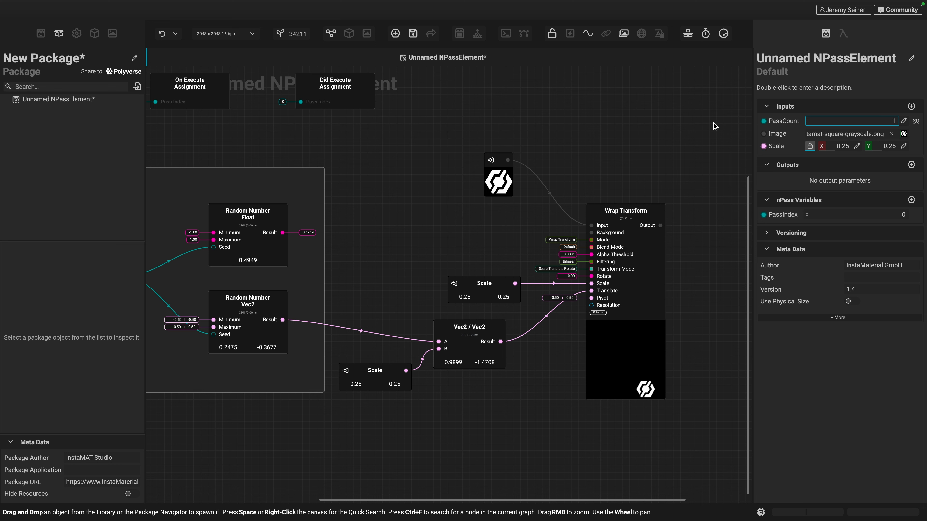
Shift the image, both Scale, Vec2 / Vec2 and Wrap Transform nodes to widen the gap beside the Random Values group
{"action": "scroll", "coordinate": [666, 128], "scroll_direction": "down", "scroll_amount": 3}
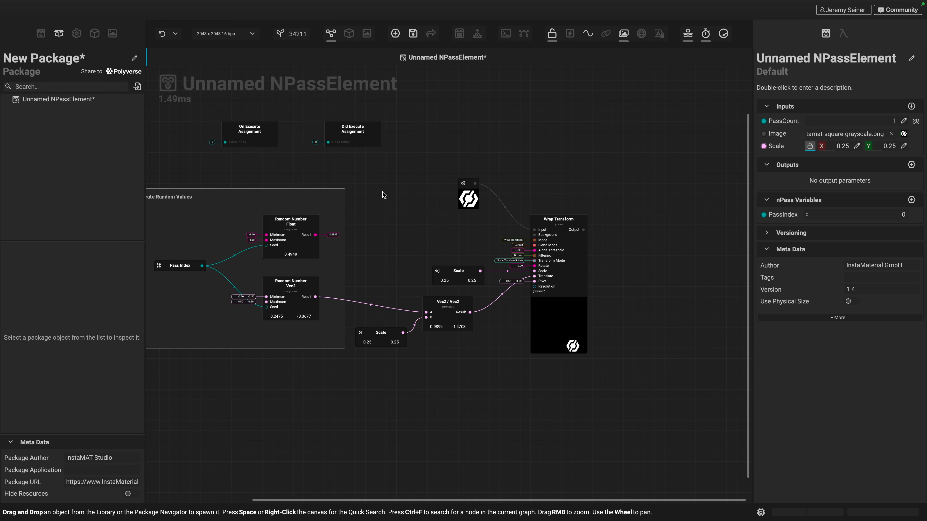
{"action": "left_click_drag", "start_coordinate": [381, 189], "coordinate": [630, 332]}
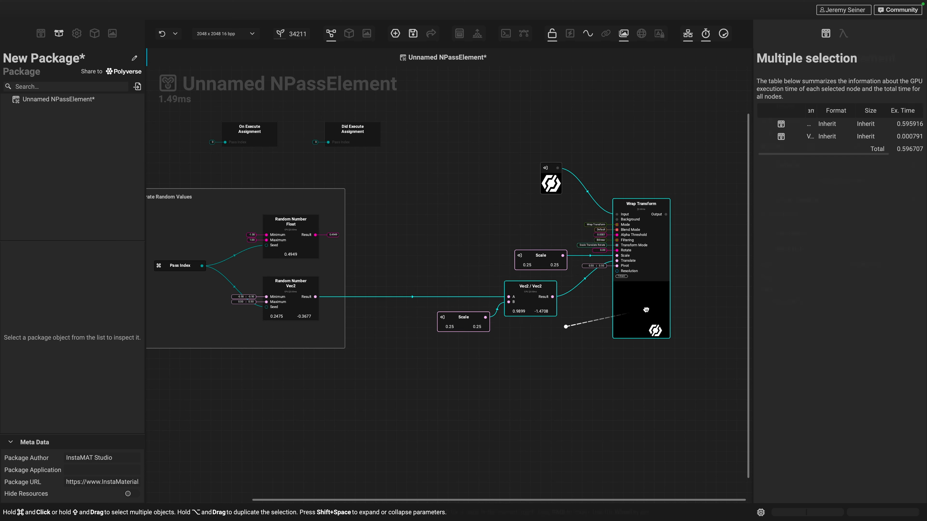
{"action": "left_click", "coordinate": [485, 370]}
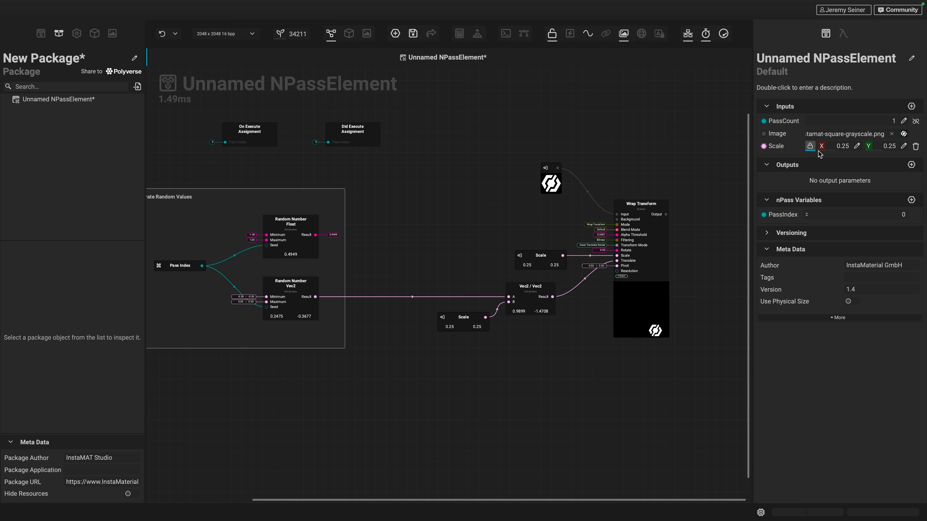
Add a Float32 input parameter to the graph and name it Rotation
{"action": "left_click", "coordinate": [911, 107]}
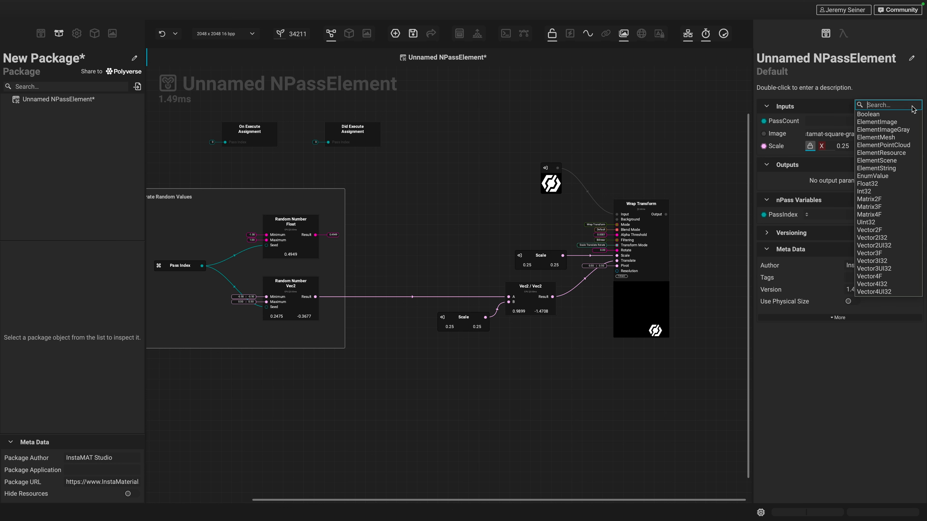
{"action": "type", "text": "float"}
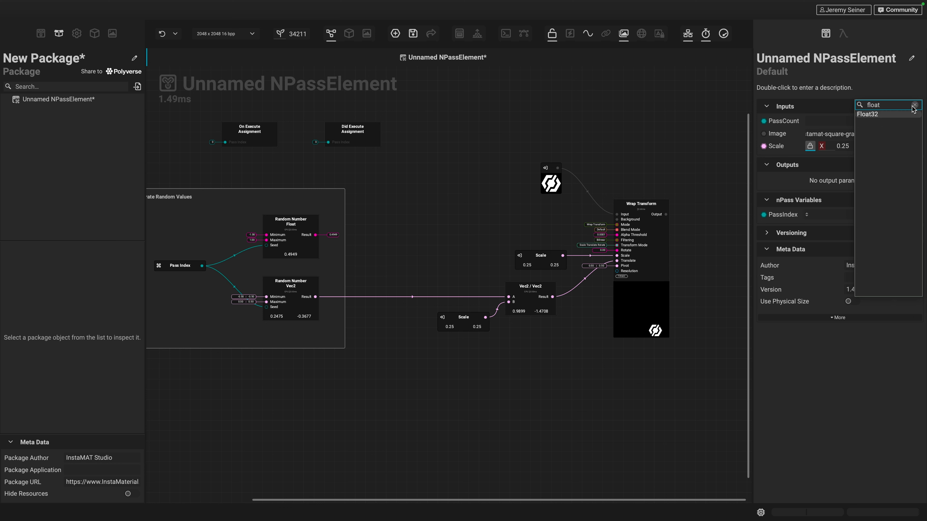
{"action": "key", "text": "Return"}
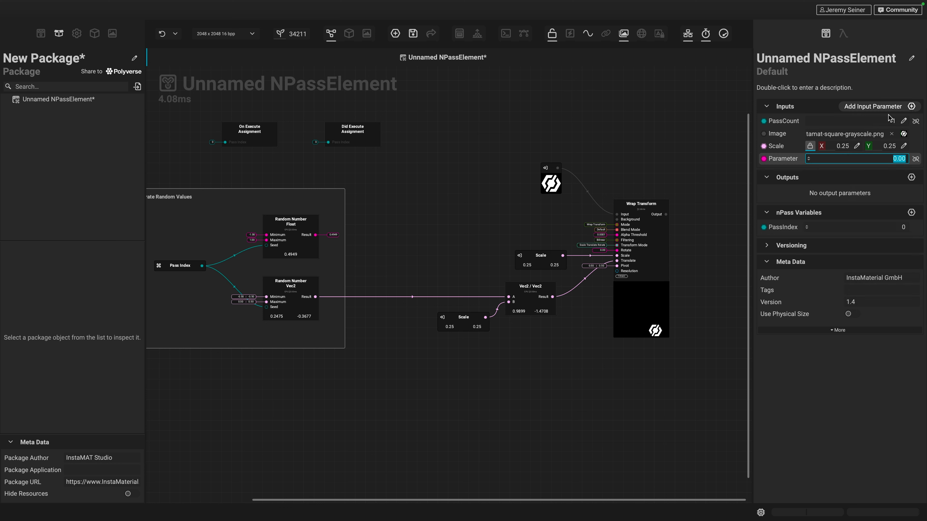
{"action": "double_click", "coordinate": [784, 159]}
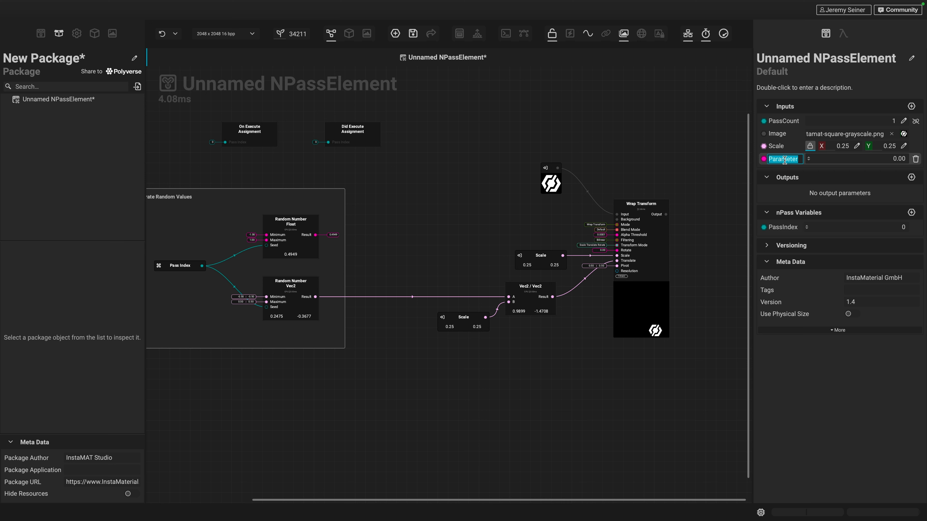
{"action": "type", "text": "Rotation"}
{"action": "key", "text": "Return"}
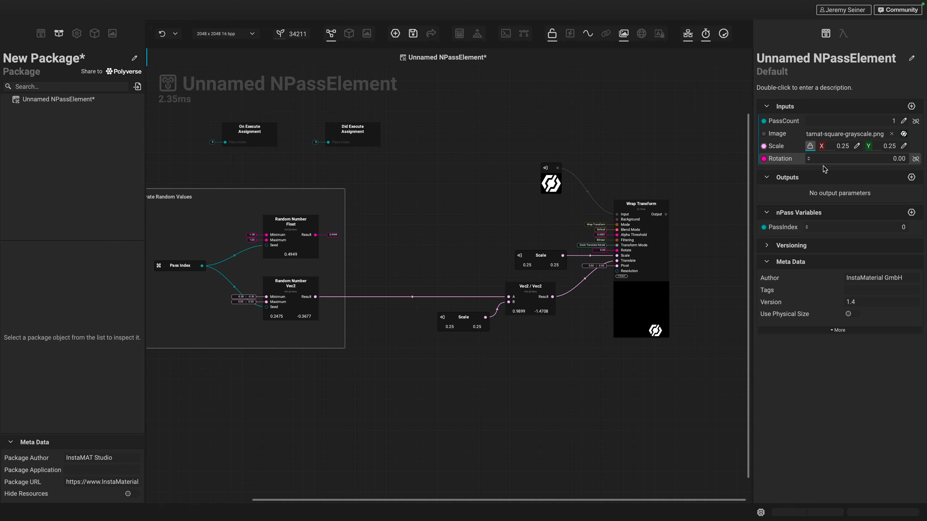
Change the Rotation parameter's UI control type to VectorAngular and set its angle to 18
{"action": "right_click", "coordinate": [789, 161]}
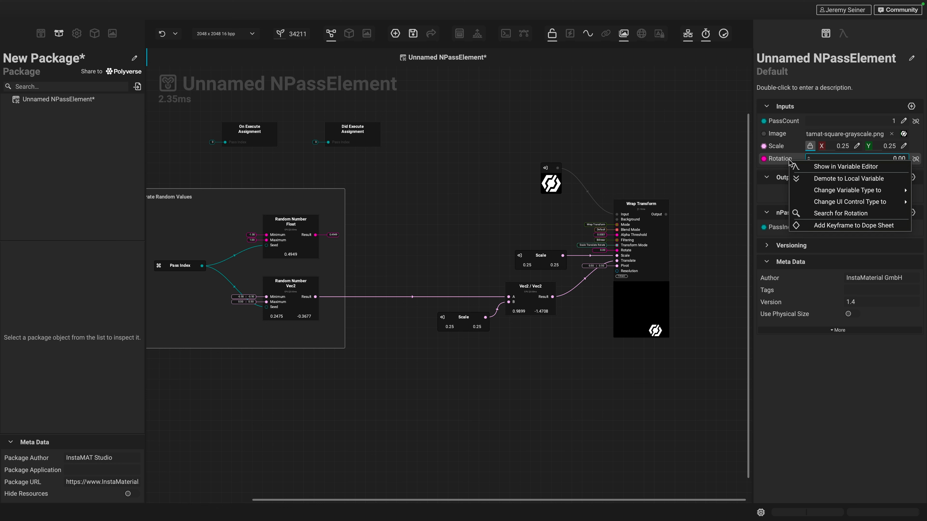
{"action": "mouse_move", "coordinate": [836, 202]}
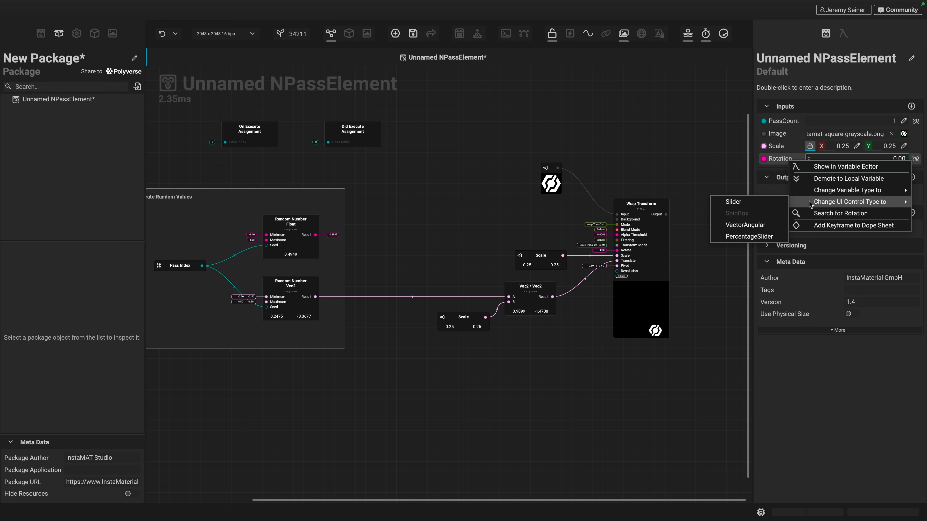
{"action": "left_click", "coordinate": [746, 225]}
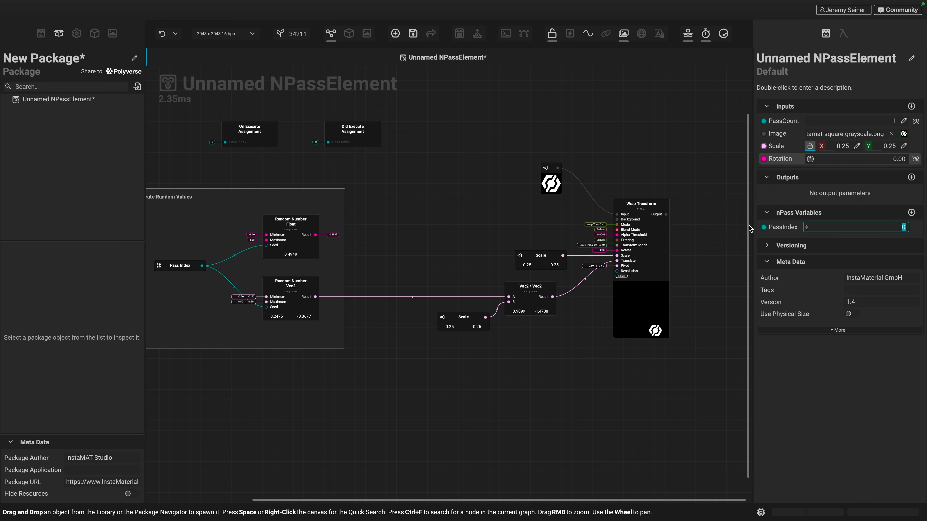
{"action": "left_click", "coordinate": [811, 161]}
{"action": "right_click", "coordinate": [811, 162]}
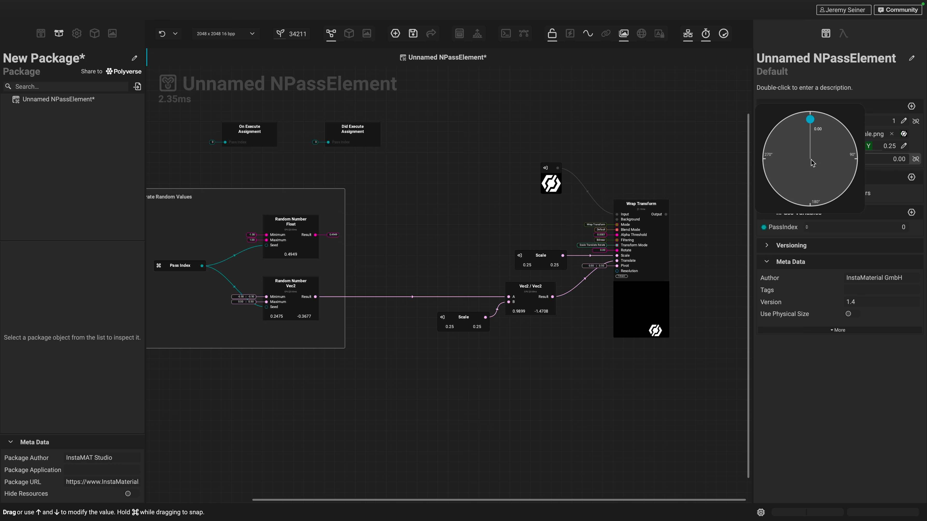
{"action": "mouse_move", "coordinate": [811, 124]}
{"action": "left_mouse_down"}
{"action": "mouse_move", "coordinate": [848, 147]}
{"action": "mouse_move", "coordinate": [838, 189]}
{"action": "mouse_move", "coordinate": [838, 132]}
{"action": "mouse_move", "coordinate": [844, 139]}
{"action": "mouse_move", "coordinate": [805, 198]}
{"action": "mouse_move", "coordinate": [839, 138]}
{"action": "mouse_move", "coordinate": [823, 121]}
{"action": "left_mouse_up"}
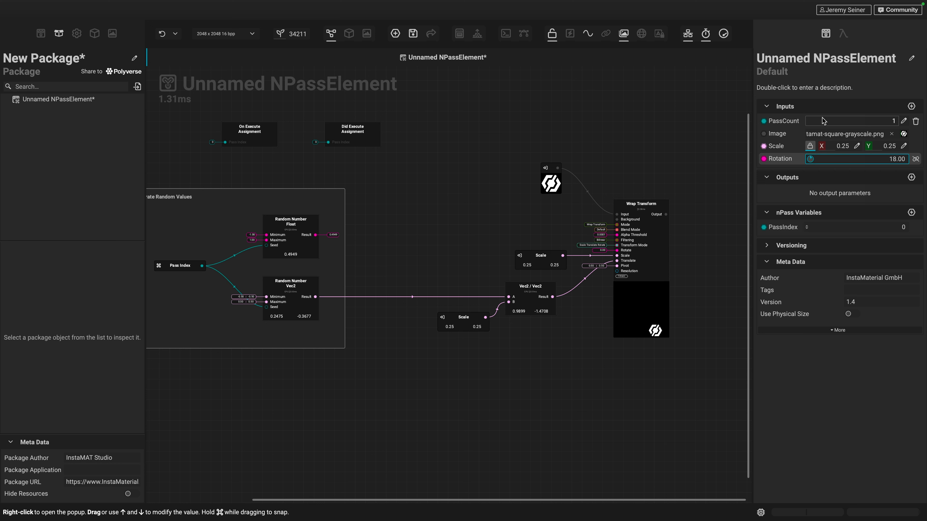
Add a Float32 input parameter named RotationVariance and widen the parameter name column to show its full name
{"action": "left_click", "coordinate": [910, 108]}
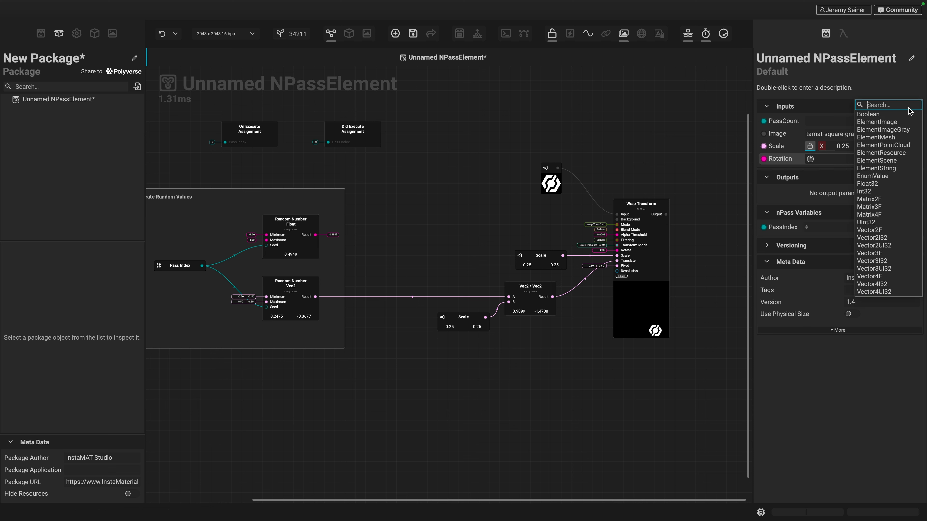
{"action": "type", "text": "float"}
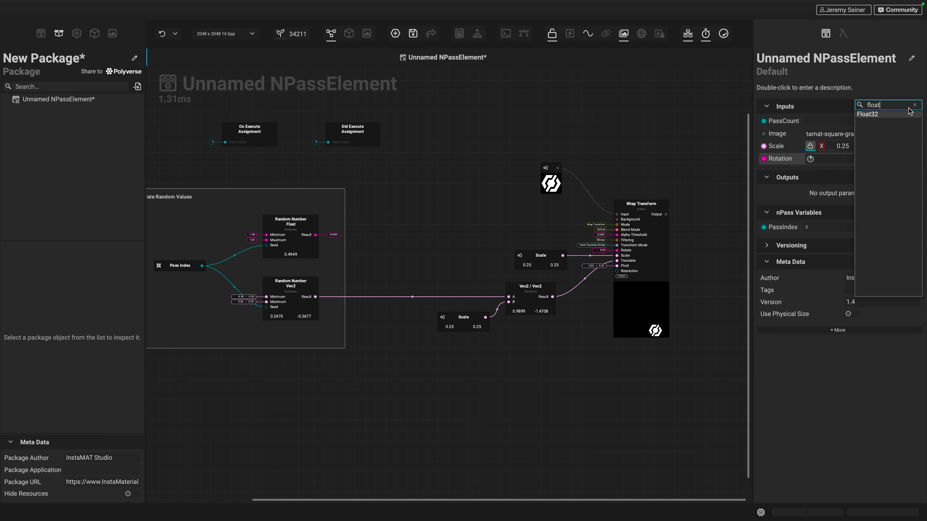
{"action": "left_click", "coordinate": [905, 114]}
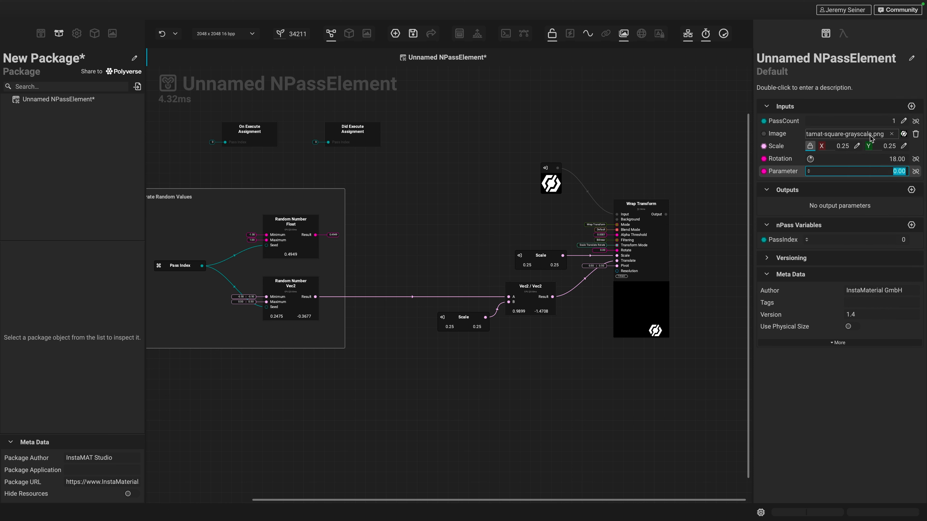
{"action": "double_click", "coordinate": [780, 172]}
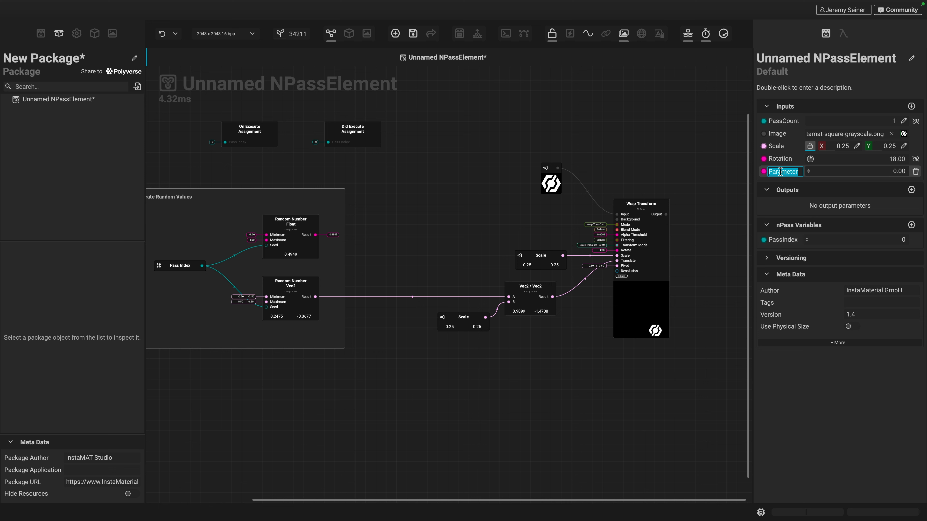
{"action": "type", "text": "RotationVariation"}
{"action": "key", "text": "Return"}
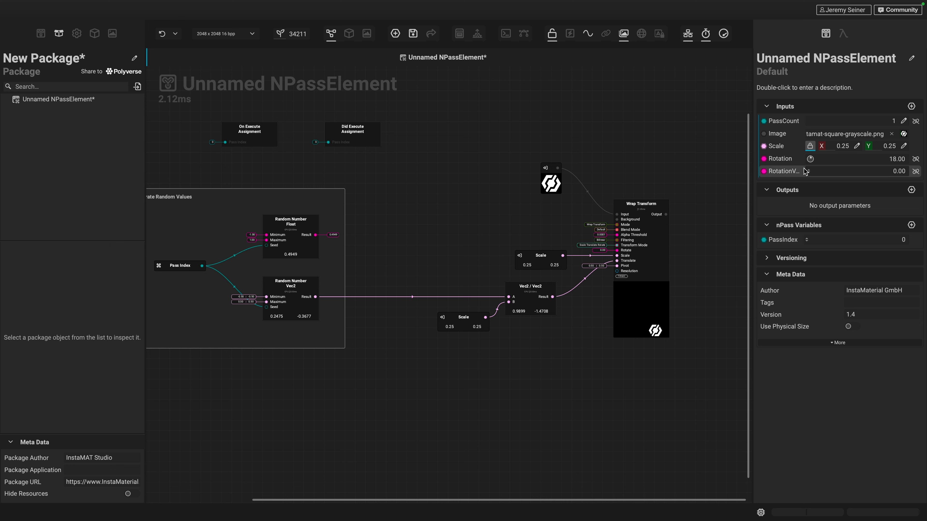
{"action": "left_click_drag", "start_coordinate": [803, 168], "coordinate": [823, 171]}
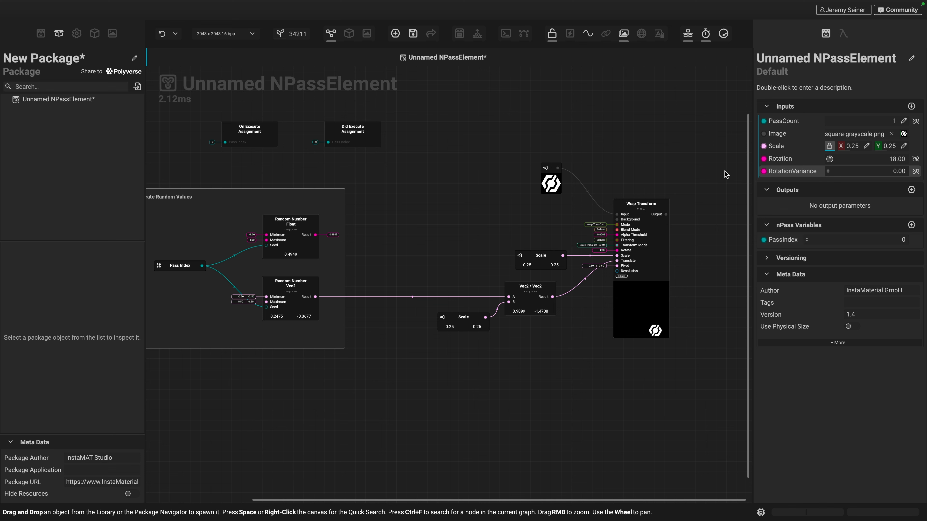
Place the Rotation and RotationVariance inputs as nodes in the graph, stacked above and beside the Random Values group
{"action": "left_click_drag", "start_coordinate": [781, 158], "coordinate": [387, 188]}
{"action": "left_click_drag", "start_coordinate": [806, 174], "coordinate": [387, 214]}
{"action": "scroll", "coordinate": [507, 200], "scroll_direction": "up", "scroll_amount": 3}
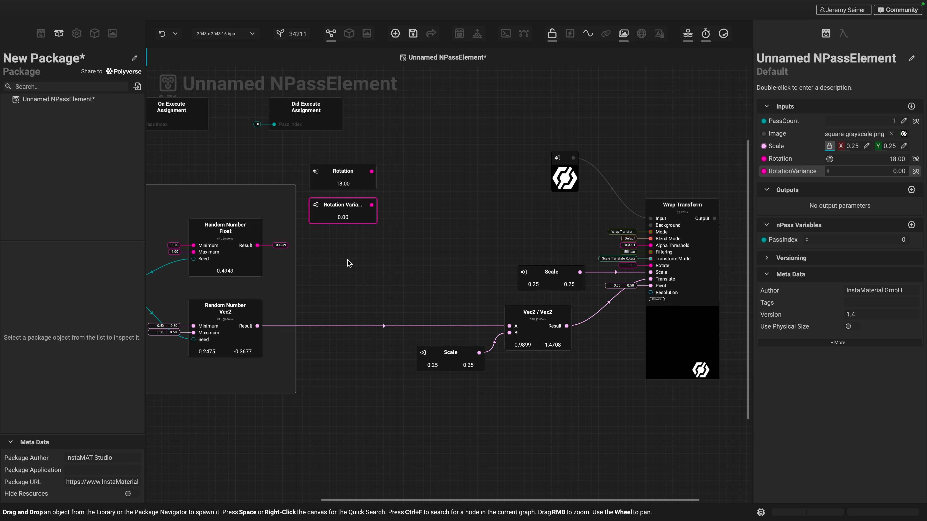
Multiply the Random Number Float result by RotationVariance using a Float * Float node
{"action": "left_click_drag", "start_coordinate": [257, 245], "coordinate": [403, 249]}
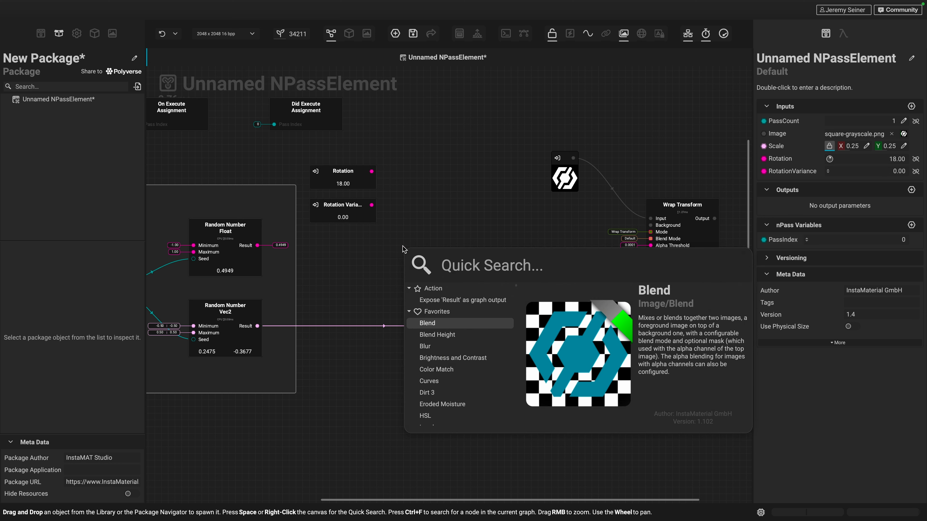
{"action": "type", "text": "*"}
{"action": "key", "text": "Return"}
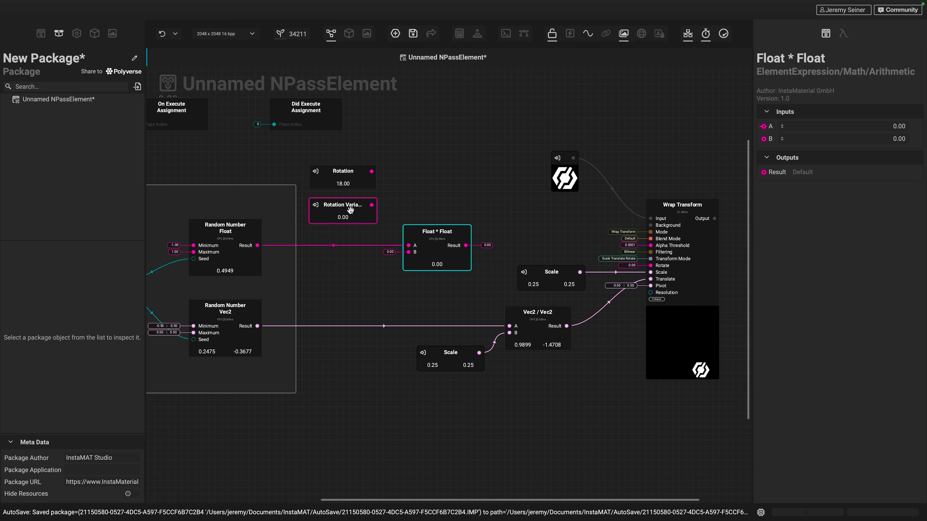
{"action": "left_click_drag", "start_coordinate": [371, 205], "coordinate": [408, 256]}
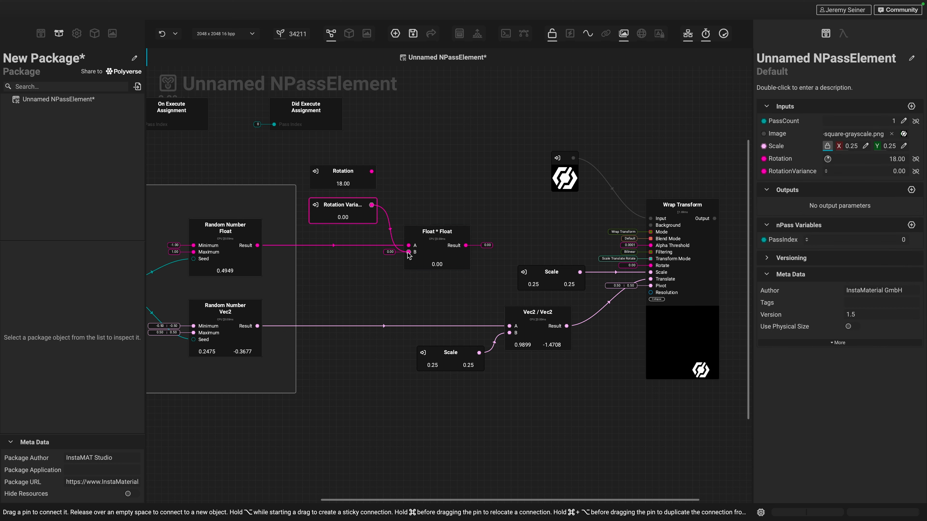
{"action": "left_click", "coordinate": [409, 254]}
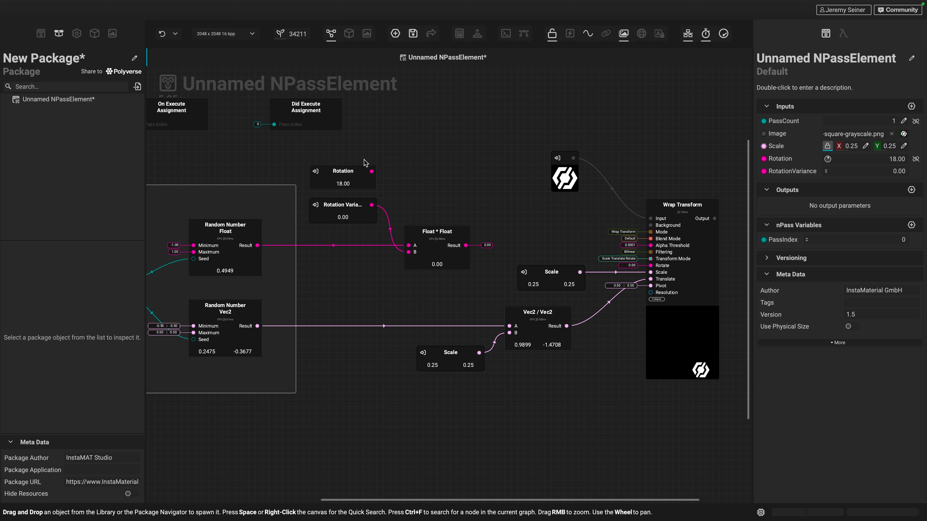
Add Rotation to the Float * Float result with a Float + Float node and feed the sum into Rotate of Wrap Transform
{"action": "left_click_drag", "start_coordinate": [343, 148], "coordinate": [443, 250]}
{"action": "left_click_drag", "start_coordinate": [442, 251], "coordinate": [514, 228]}
{"action": "left_click", "coordinate": [469, 275]}
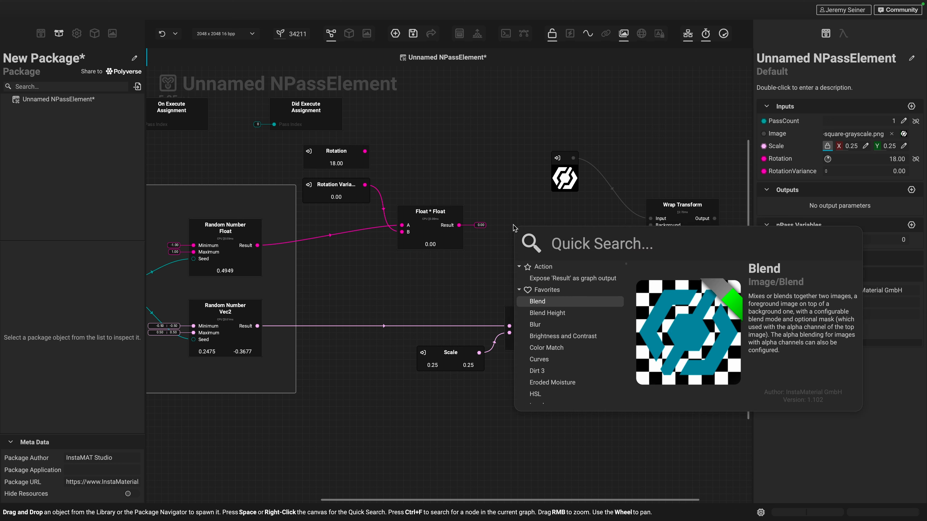
{"action": "type", "text": "+"}
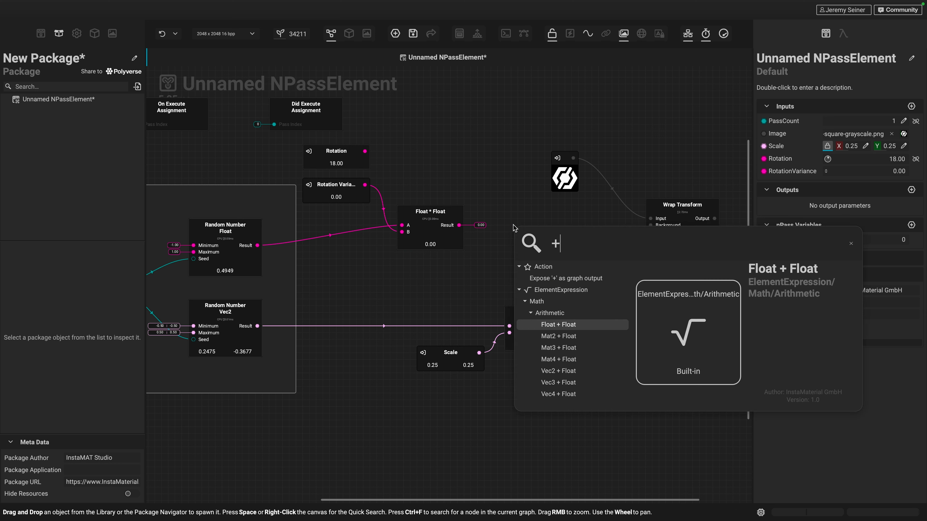
{"action": "key", "text": "Return"}
{"action": "left_click_drag", "start_coordinate": [542, 250], "coordinate": [521, 229]}
{"action": "left_click_drag", "start_coordinate": [329, 149], "coordinate": [497, 235]}
{"action": "left_click_drag", "start_coordinate": [449, 168], "coordinate": [435, 167]}
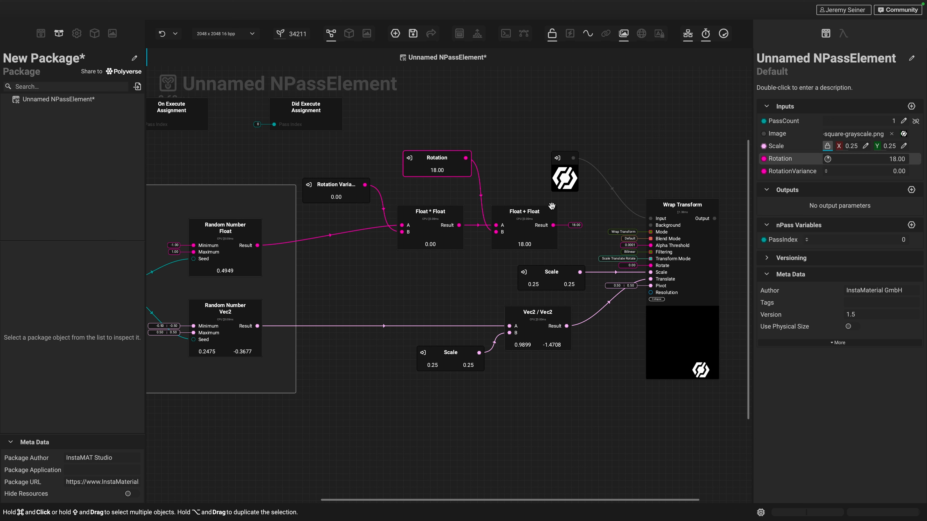
{"action": "left_click_drag", "start_coordinate": [553, 225], "coordinate": [651, 265]}
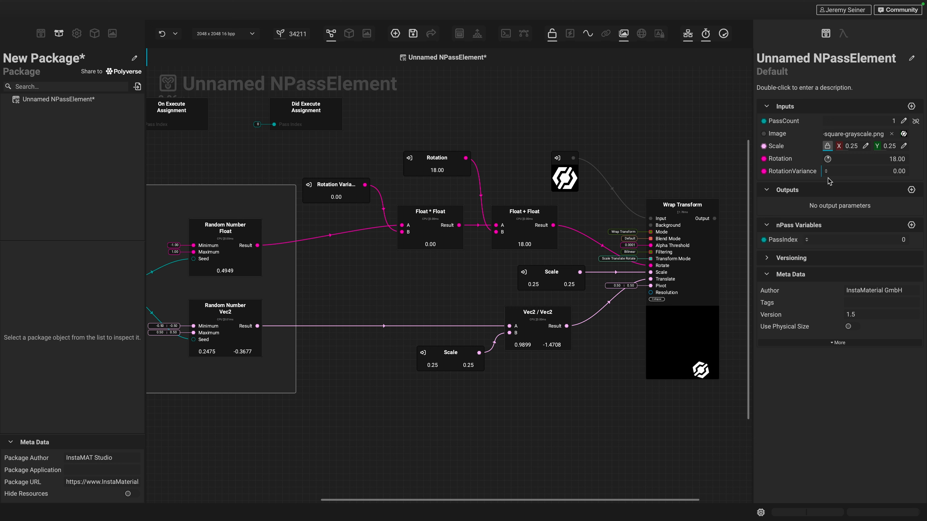
Change the RotationVariance parameter's UI control type to VectorAngular and set its angle to 88
{"action": "right_click", "coordinate": [806, 174]}
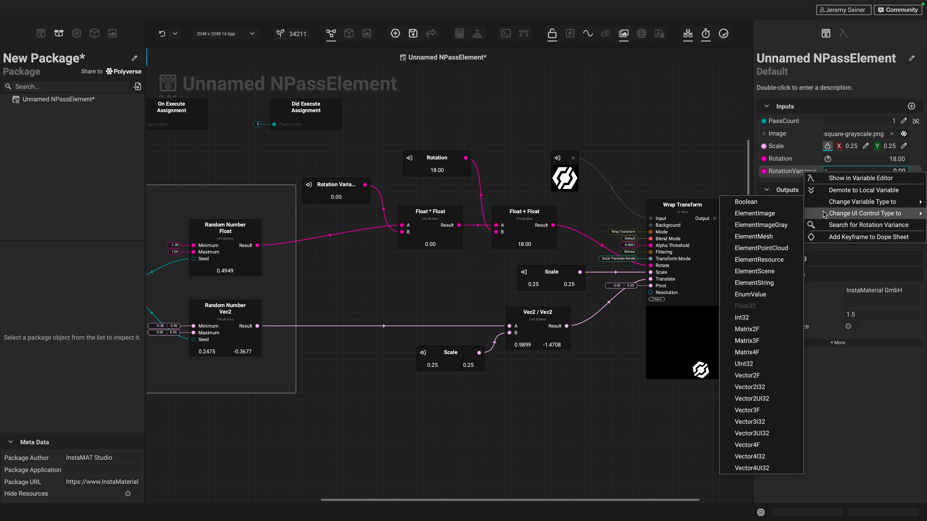
{"action": "mouse_move", "coordinate": [823, 214]}
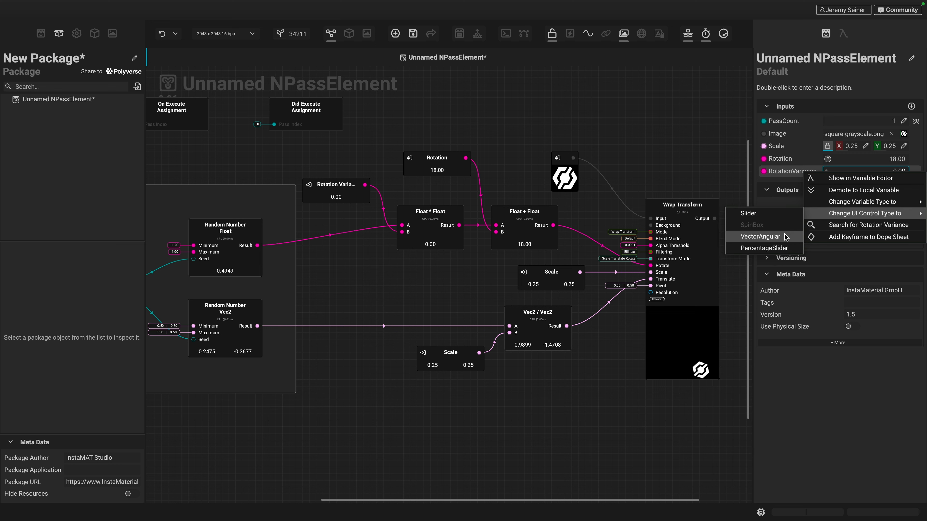
{"action": "left_click", "coordinate": [762, 236]}
{"action": "left_click", "coordinate": [828, 171]}
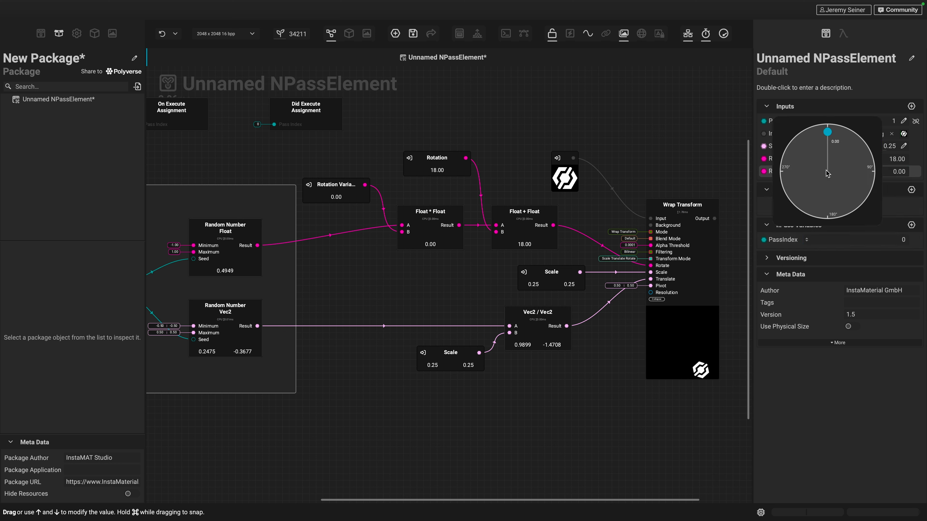
{"action": "left_click_drag", "start_coordinate": [828, 132], "coordinate": [876, 172]}
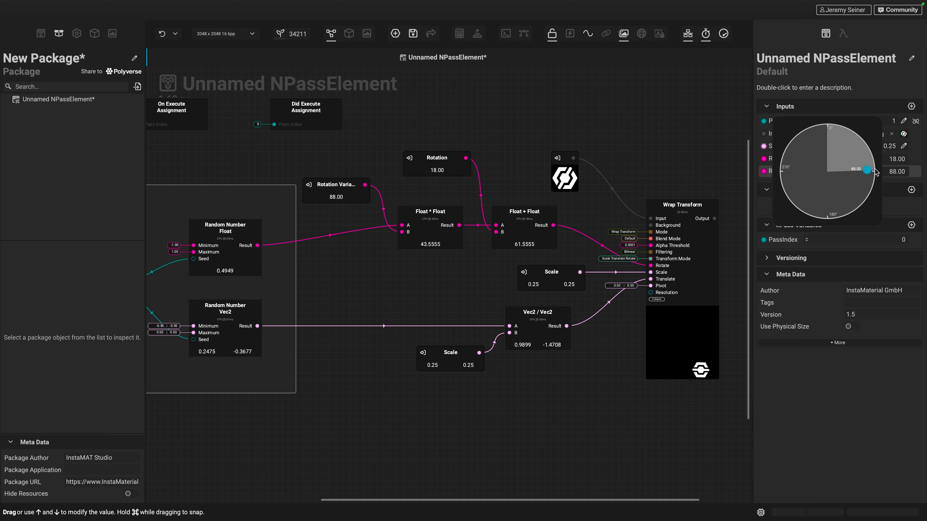
{"action": "left_click", "coordinate": [730, 152]}
Set PassCount to 11 and the Rotation angle to 34 to test the randomised transform
{"action": "left_click_drag", "start_coordinate": [824, 124], "coordinate": [849, 127]}
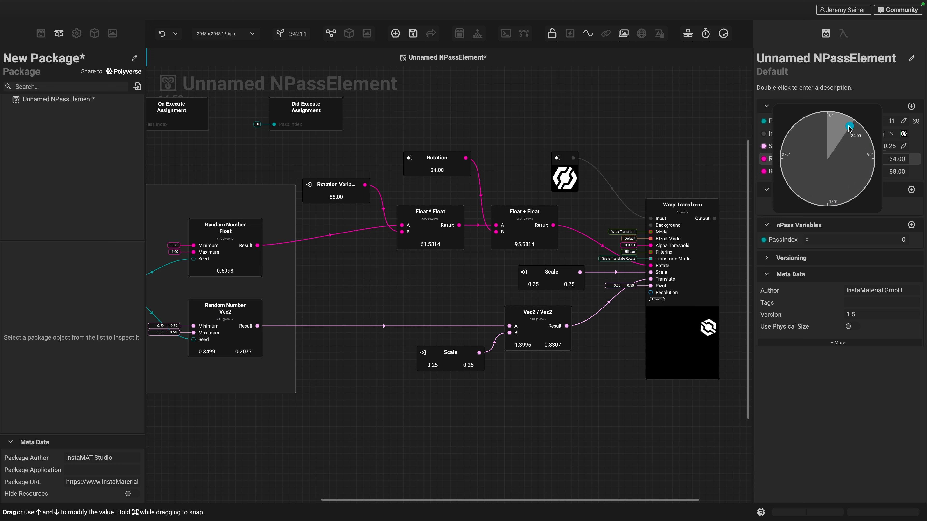
{"action": "left_click", "coordinate": [715, 117]}
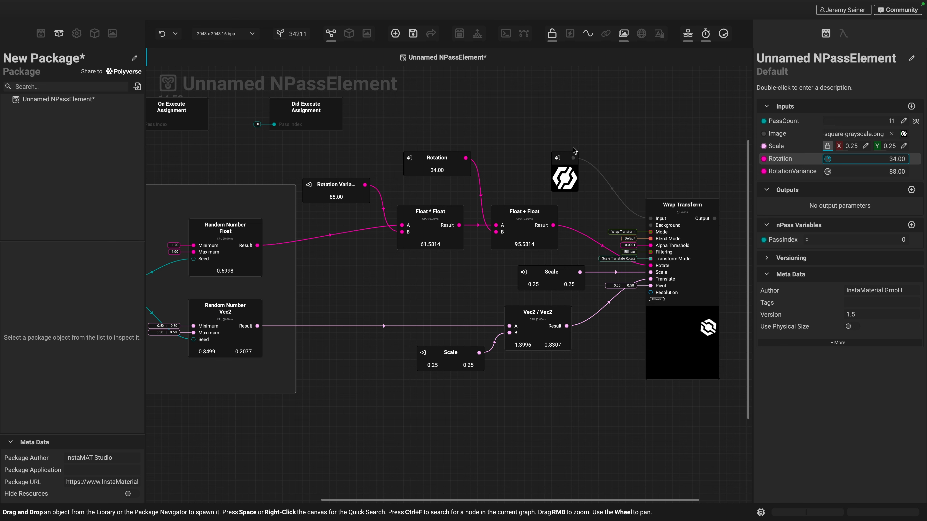
Shift the rotation, scale, image and Wrap Transform nodes away from the Random Values group, enclose them in a comment and adjust its edges
{"action": "middle_click_drag", "start_coordinate": [392, 284], "coordinate": [403, 286]}
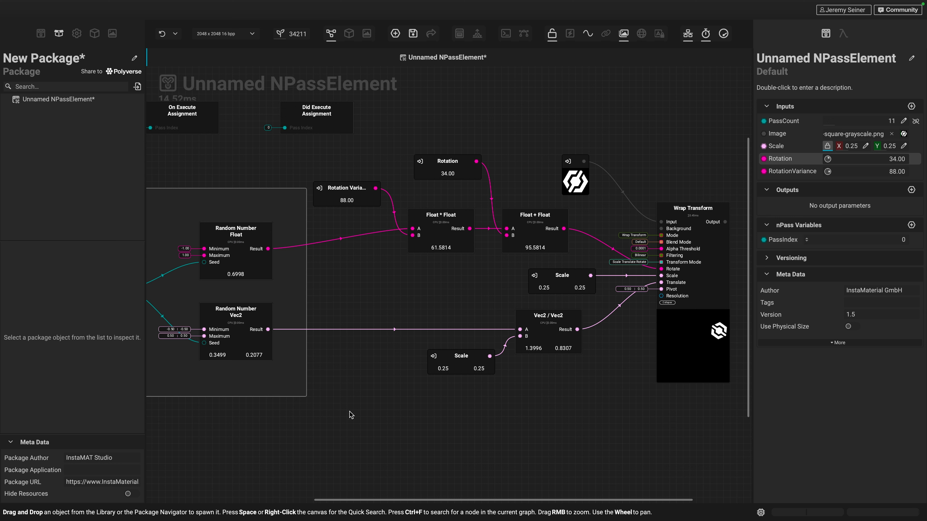
{"action": "left_click_drag", "start_coordinate": [344, 432], "coordinate": [691, 157]}
{"action": "left_click_drag", "start_coordinate": [676, 344], "coordinate": [689, 345]}
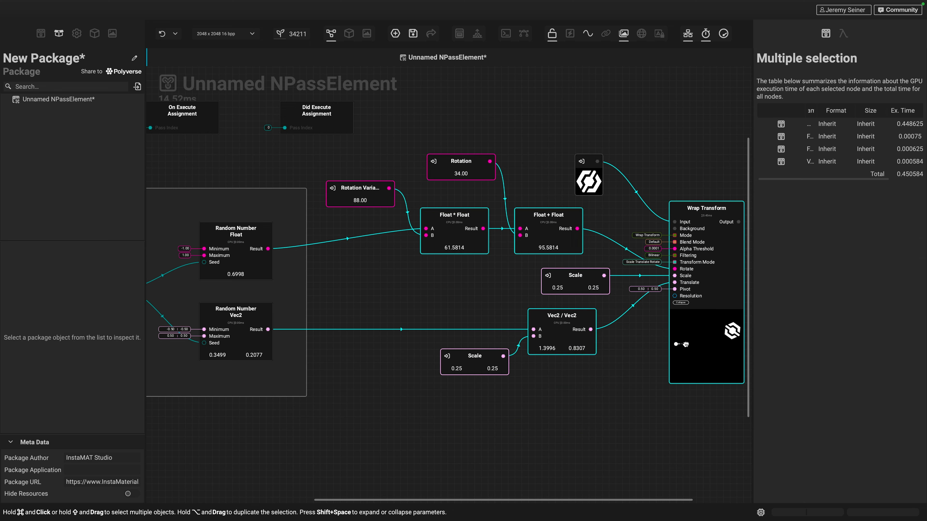
{"action": "right_click", "coordinate": [687, 335]}
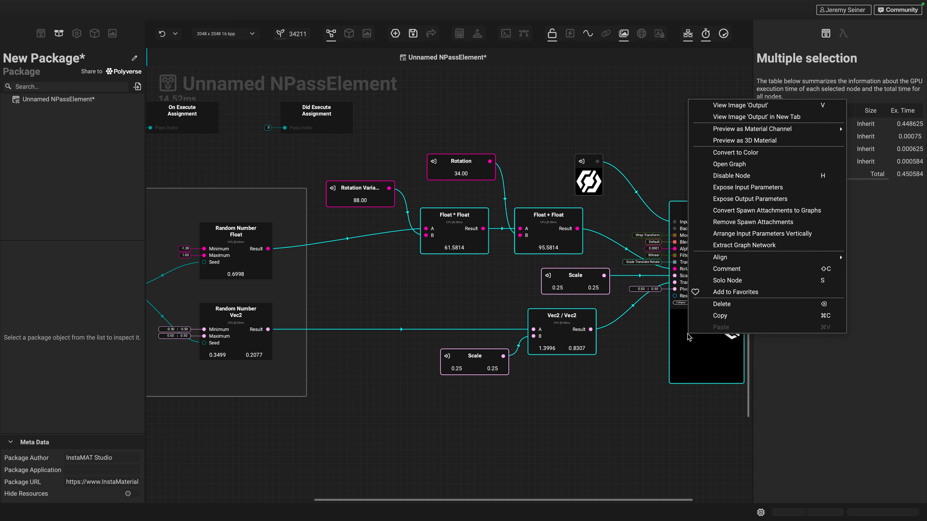
{"action": "left_click", "coordinate": [741, 272]}
{"action": "left_click_drag", "start_coordinate": [350, 404], "coordinate": [384, 405]}
{"action": "scroll", "coordinate": [425, 468], "scroll_direction": "down", "scroll_amount": 2}
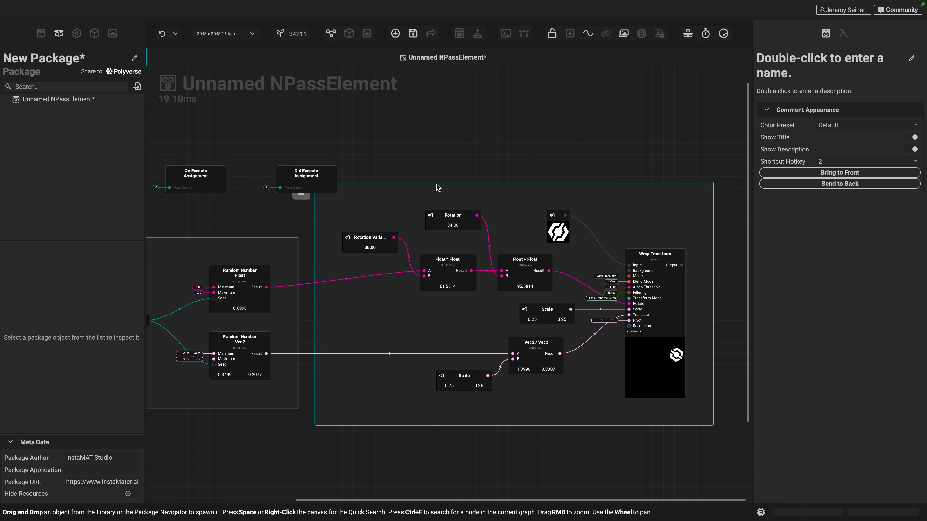
{"action": "left_click_drag", "start_coordinate": [437, 184], "coordinate": [437, 195]}
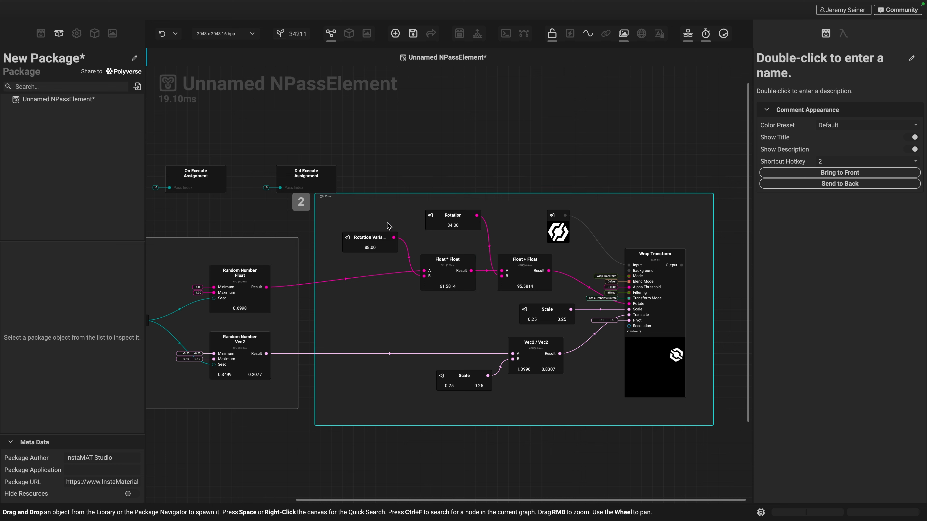
Title the new comment "Set up our random scatter transform"
{"action": "double_click", "coordinate": [785, 73]}
{"action": "type", "text": "Set up our random scatt"}
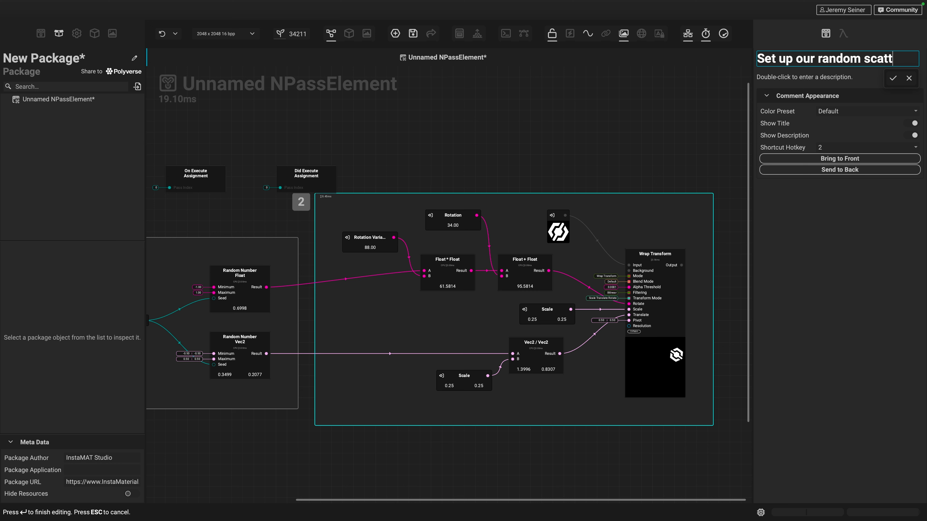
{"action": "type", "text": "er transform"}
{"action": "key", "text": "Return"}
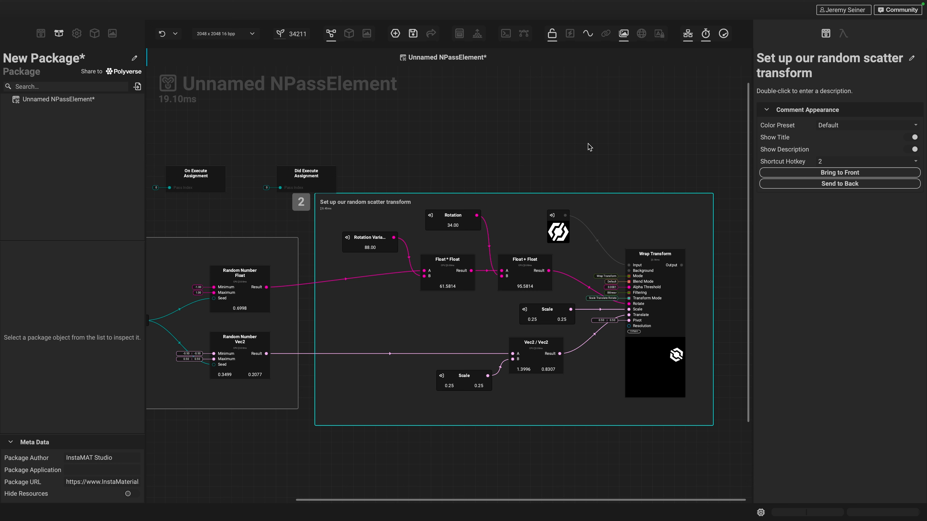
Add an ElementImageGray nPass variable to the graph and name it Buffer
{"action": "left_click", "coordinate": [560, 144]}
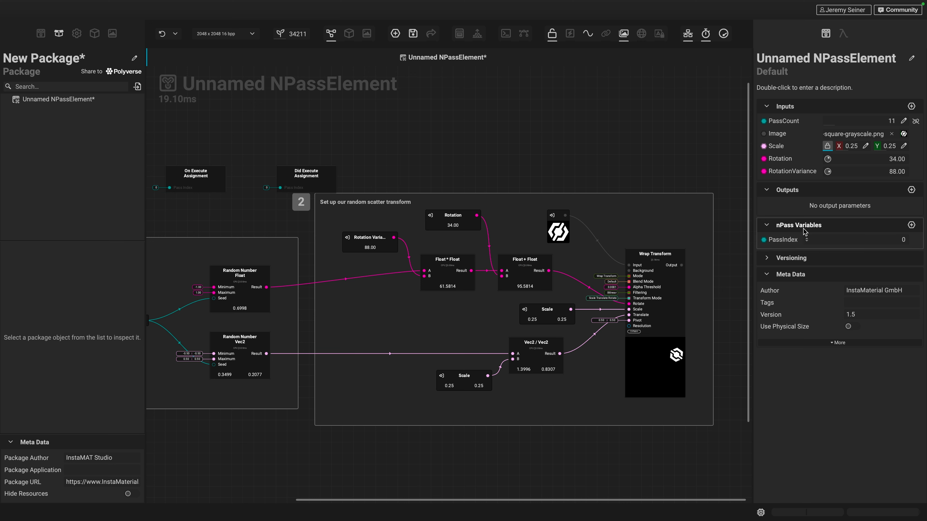
{"action": "left_click", "coordinate": [912, 225]}
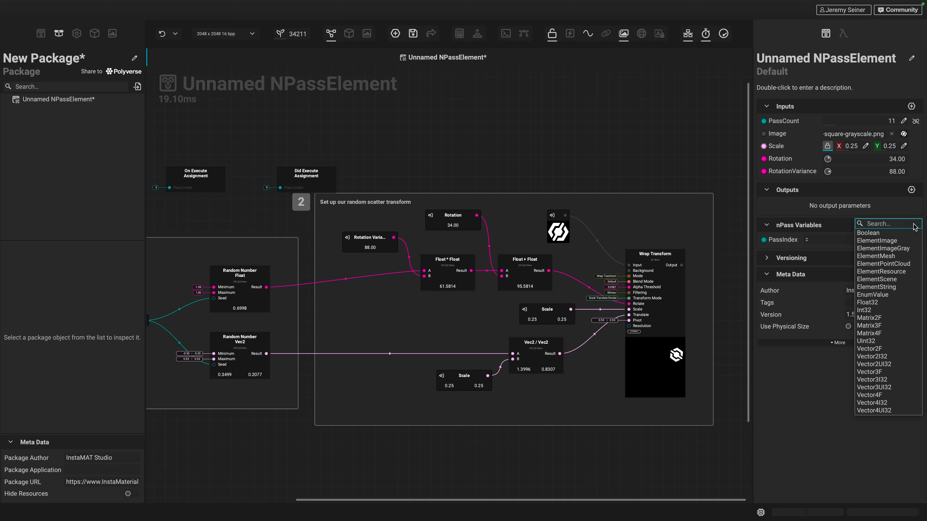
{"action": "left_click", "coordinate": [887, 249]}
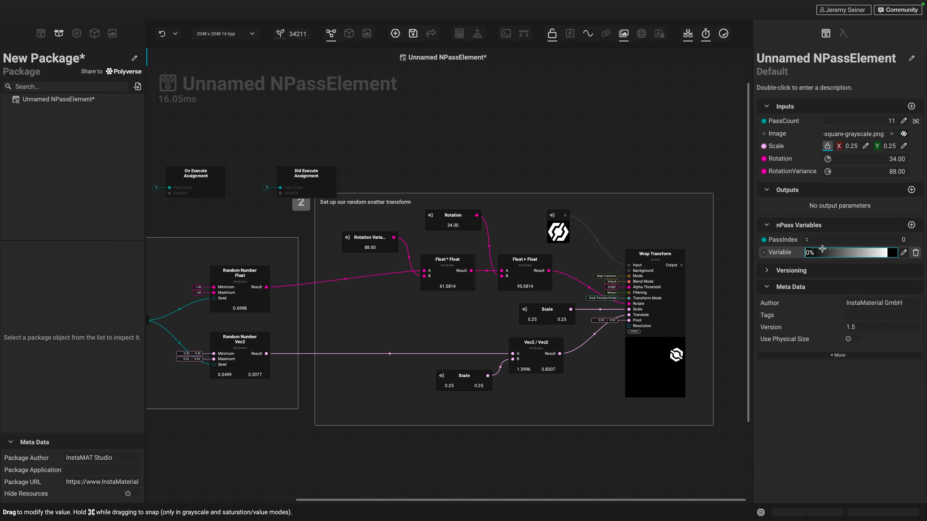
{"action": "double_click", "coordinate": [776, 253]}
{"action": "type", "text": "B"}
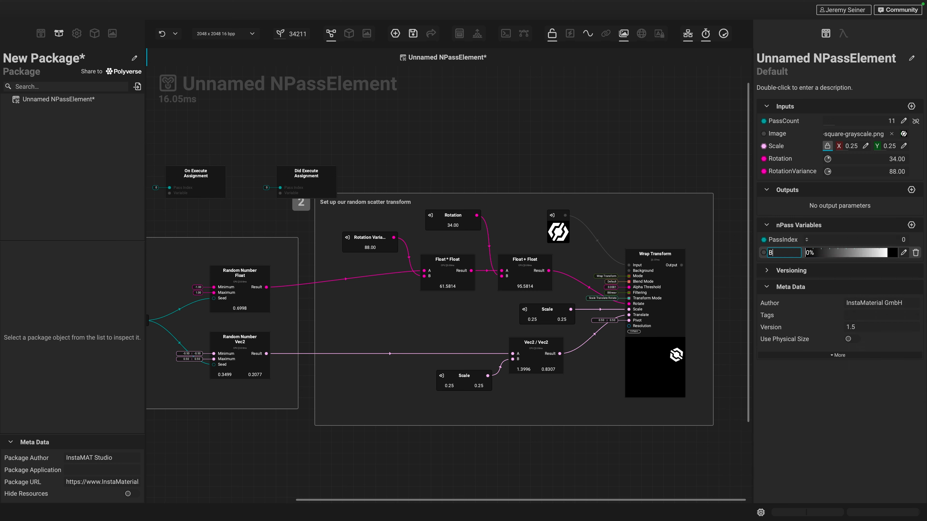
{"action": "type", "text": "uffer"}
{"action": "key", "text": "Return"}
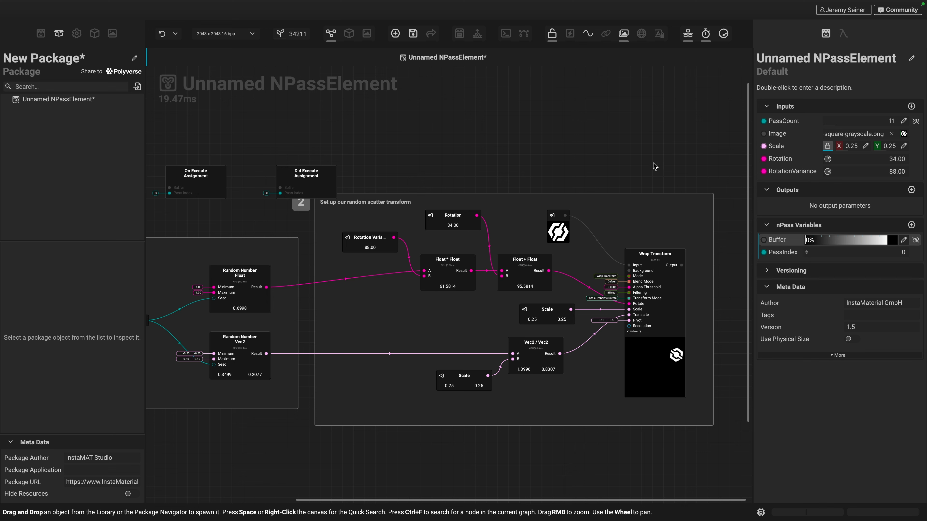
Place the Buffer variable as a node in the empty area beyond the Wrap Transform comment
{"action": "middle_click_drag", "start_coordinate": [655, 165], "coordinate": [508, 159]}
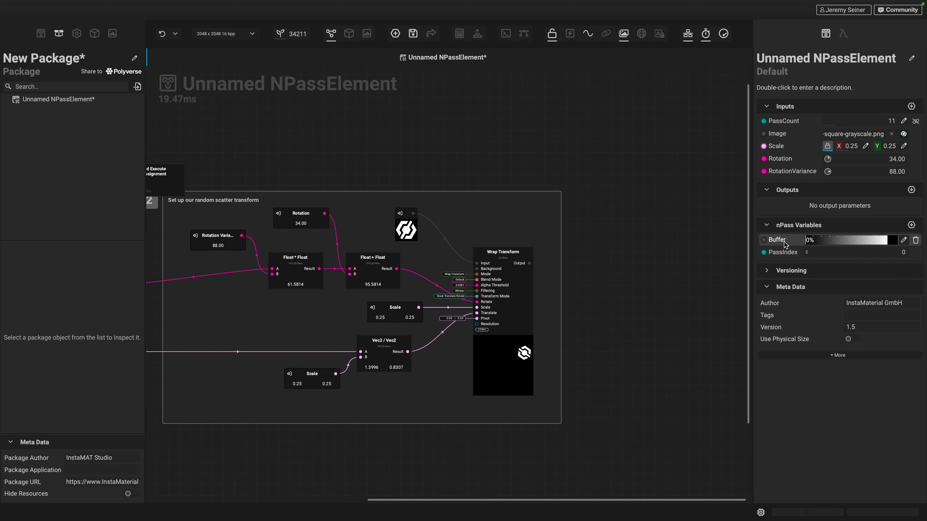
{"action": "left_click_drag", "start_coordinate": [781, 242], "coordinate": [647, 290]}
{"action": "middle_click_drag", "start_coordinate": [654, 352], "coordinate": [612, 355]}
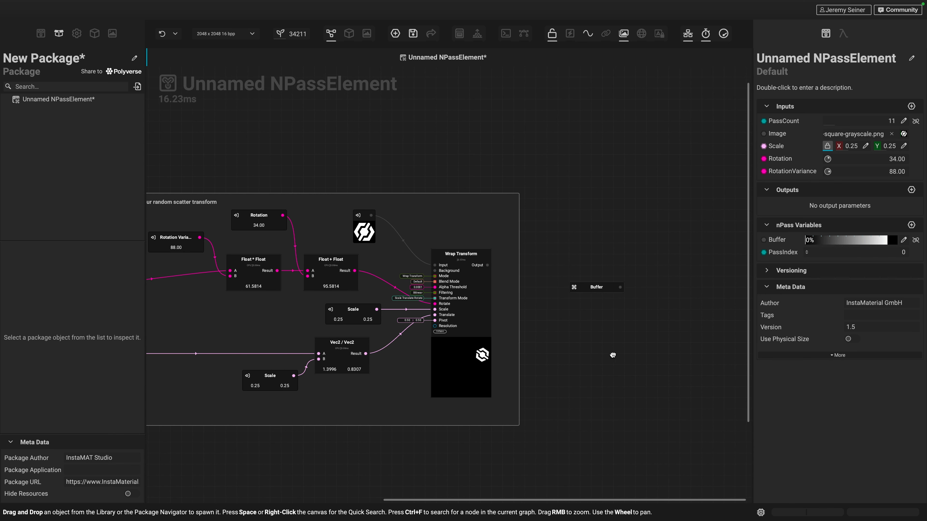
Add a Blend node to the graph and position it beyond the Buffer node
{"action": "right_click_drag", "start_coordinate": [607, 331], "coordinate": [597, 370]}
{"action": "middle_click_drag", "start_coordinate": [599, 373], "coordinate": [587, 360]}
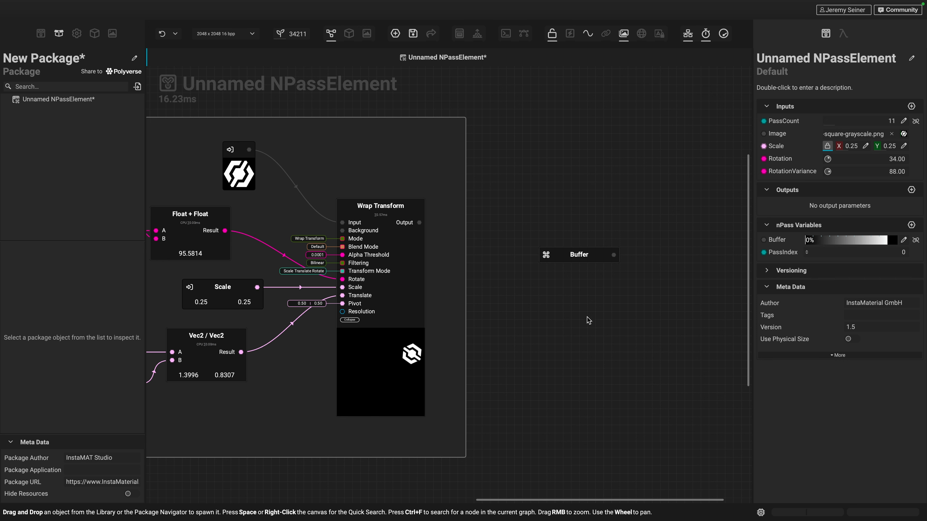
{"action": "scroll", "coordinate": [543, 321], "scroll_direction": "right", "scroll_amount": 3}
{"action": "key", "text": "space"}
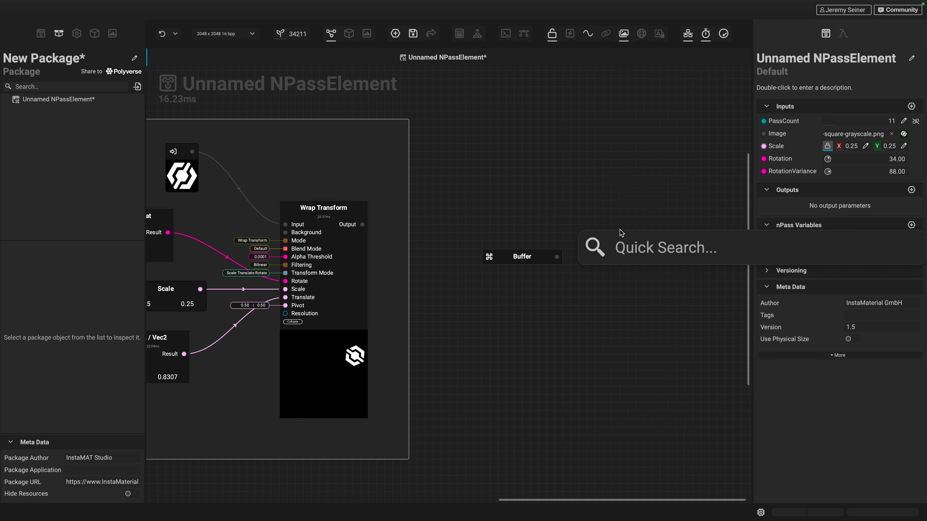
{"action": "type", "text": "blend"}
{"action": "key", "text": "Return"}
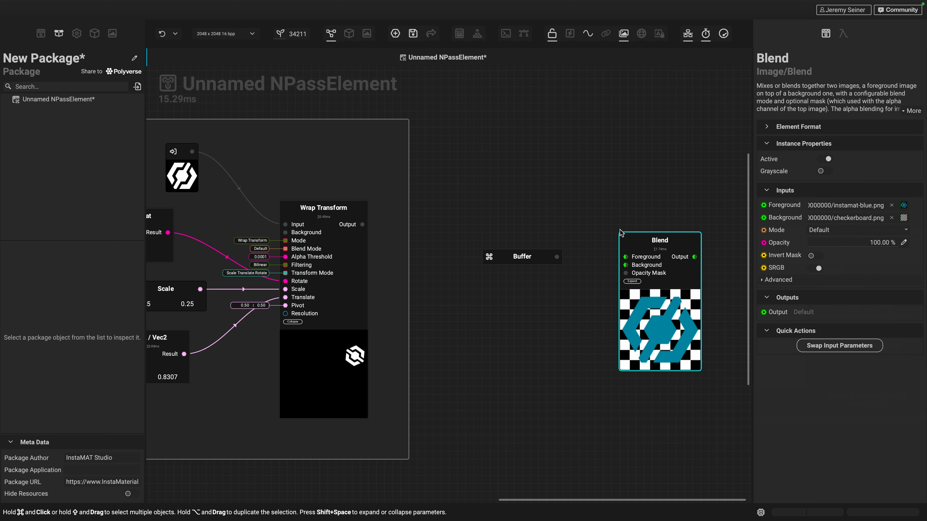
{"action": "left_click_drag", "start_coordinate": [651, 337], "coordinate": [644, 313]}
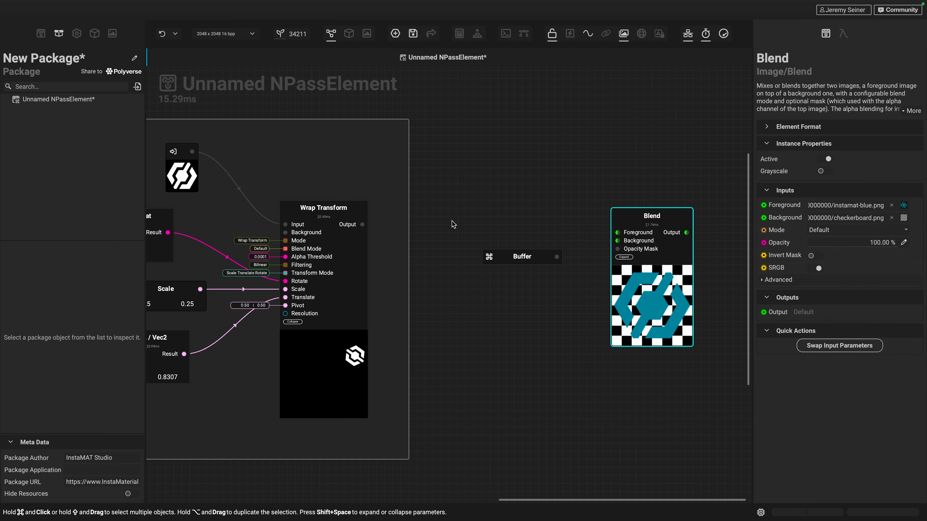
Connect the Wrap Transform output to the Blend node's Foreground and the Buffer variable to its Background
{"action": "left_click_drag", "start_coordinate": [362, 224], "coordinate": [617, 233]}
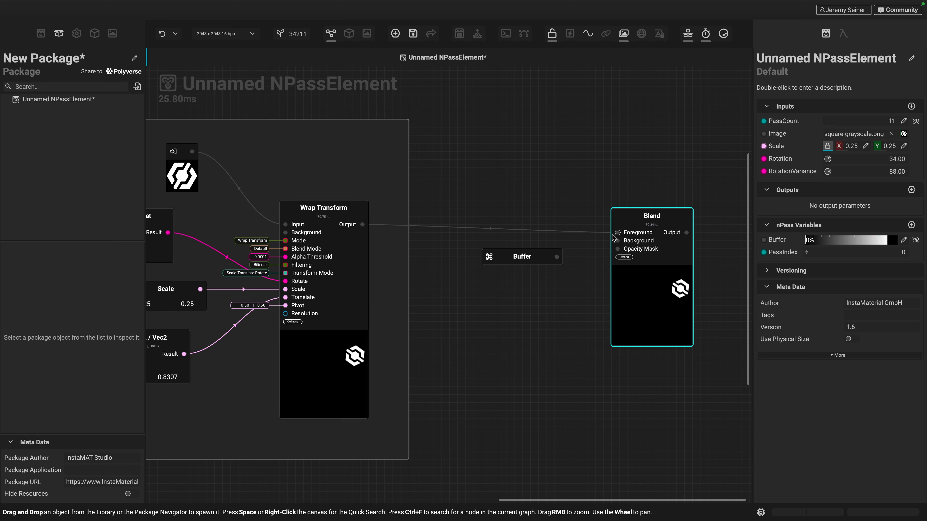
{"action": "left_click_drag", "start_coordinate": [649, 298], "coordinate": [649, 290]}
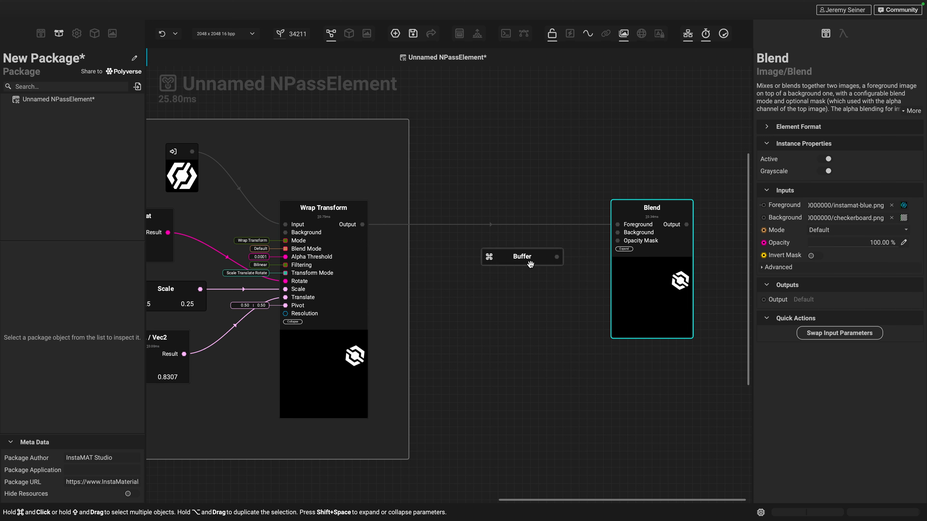
{"action": "left_click_drag", "start_coordinate": [557, 257], "coordinate": [616, 237]}
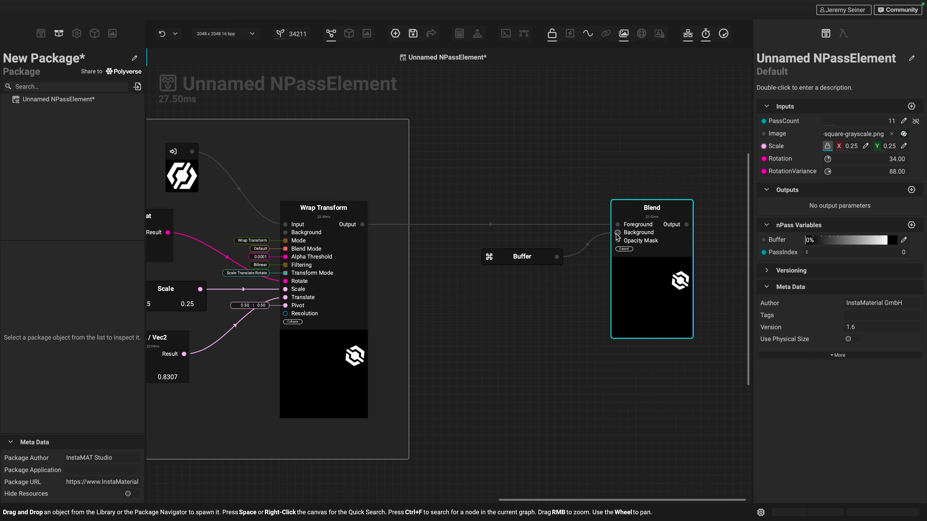
Set the Blend node's mode to Maximum
{"action": "left_click", "coordinate": [627, 269]}
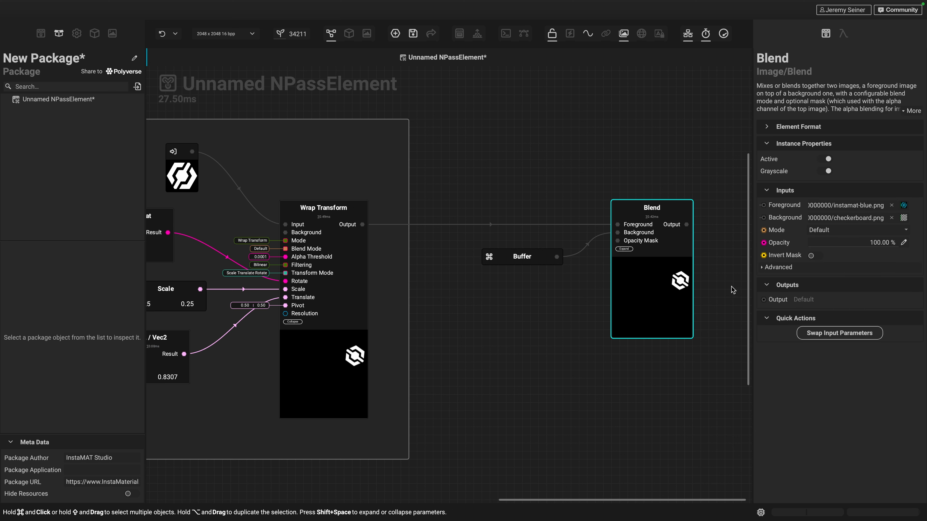
{"action": "left_click", "coordinate": [821, 231]}
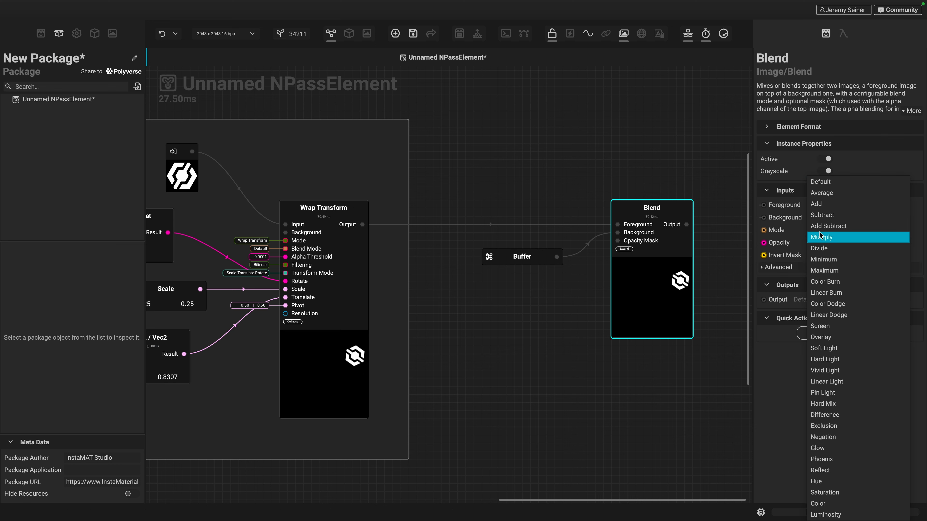
{"action": "left_click", "coordinate": [836, 271]}
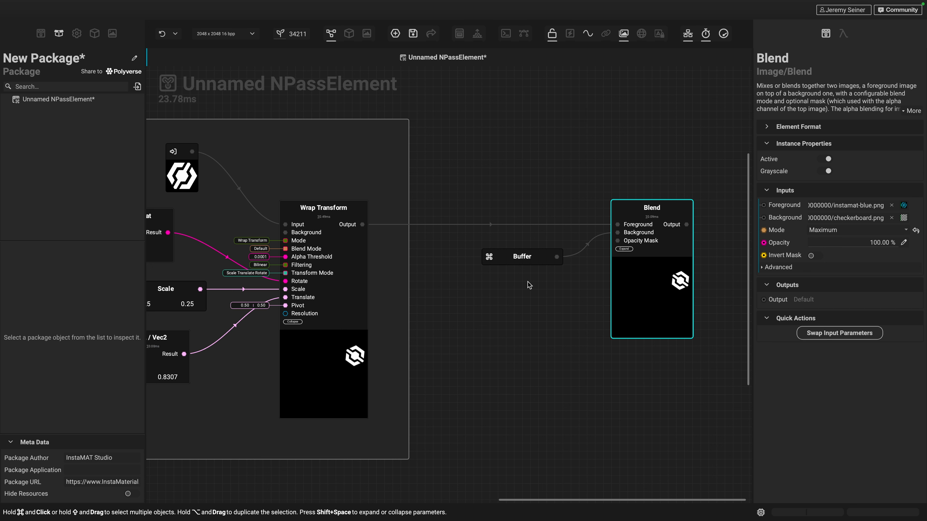
Move the Did Execute Assignment node from above the scatter transform comment to the empty area above and beyond the Blend node
{"action": "mouse_move", "coordinate": [524, 361]}
{"action": "right_mouse_down"}
{"action": "mouse_move", "coordinate": [516, 330]}
{"action": "mouse_move", "coordinate": [513, 365]}
{"action": "right_mouse_up"}
{"action": "middle_click_drag", "start_coordinate": [513, 366], "coordinate": [575, 365]}
{"action": "right_click_drag", "start_coordinate": [583, 386], "coordinate": [573, 389]}
{"action": "middle_click_drag", "start_coordinate": [575, 393], "coordinate": [612, 392]}
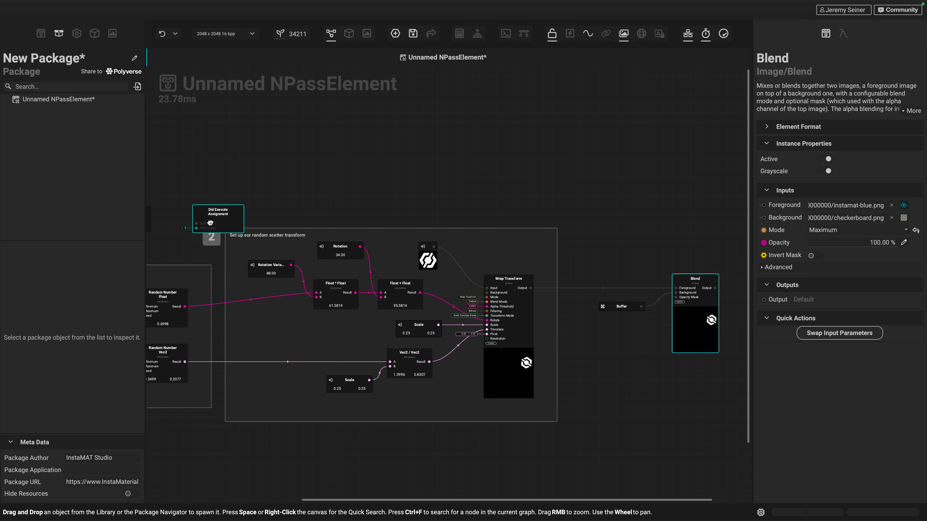
{"action": "left_click_drag", "start_coordinate": [226, 226], "coordinate": [657, 215]}
{"action": "middle_click_drag", "start_coordinate": [656, 215], "coordinate": [514, 216]}
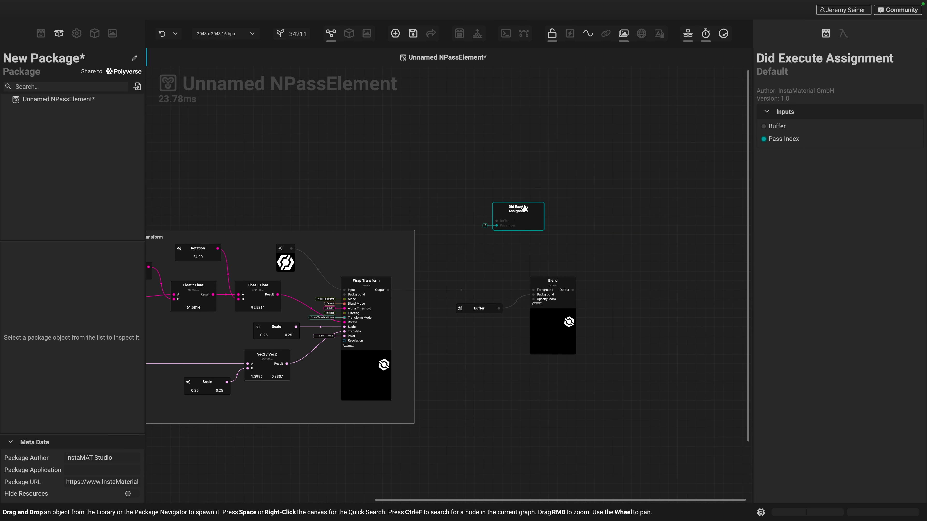
{"action": "left_click_drag", "start_coordinate": [541, 212], "coordinate": [616, 215]}
{"action": "scroll", "coordinate": [610, 256], "scroll_direction": "up", "scroll_amount": 3}
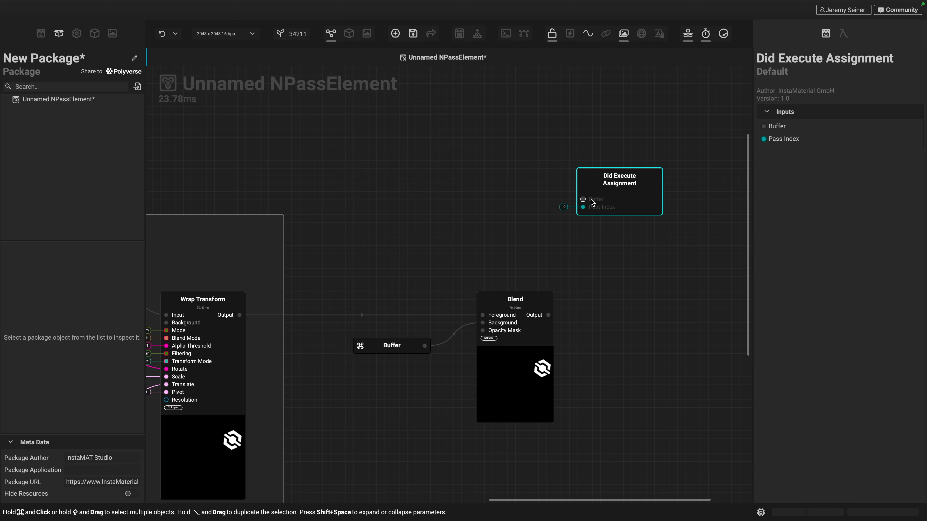
Shift the Did Execute Assignment node slightly and feed the Blend output into its Buffer input
{"action": "left_click", "coordinate": [599, 254]}
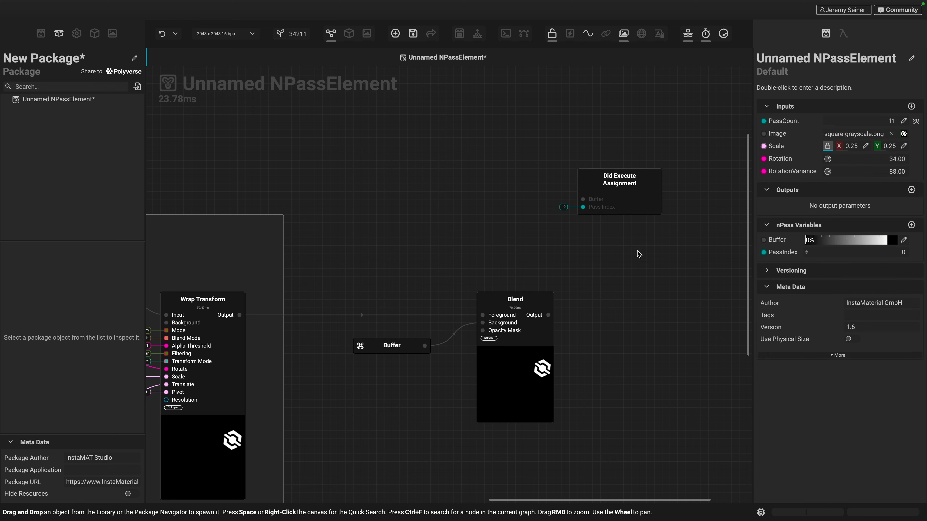
{"action": "middle_click_drag", "start_coordinate": [637, 263], "coordinate": [606, 264]}
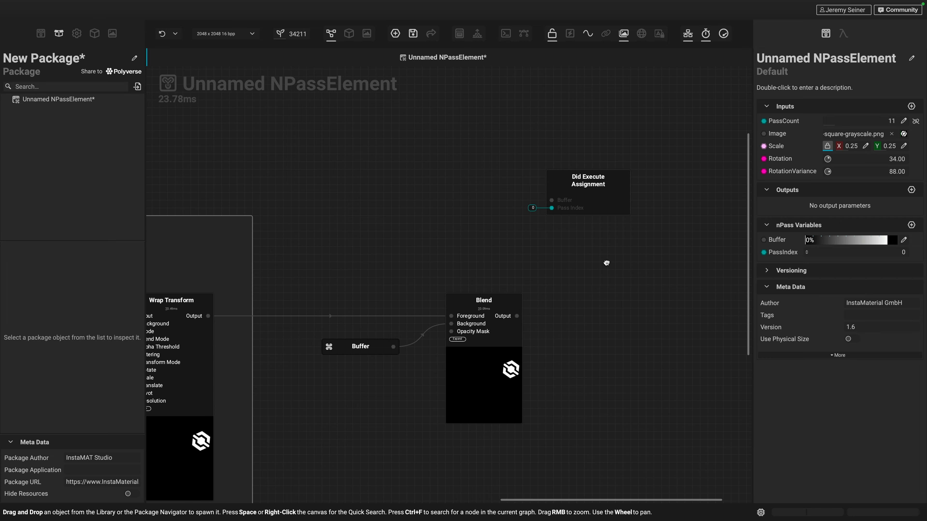
{"action": "left_click_drag", "start_coordinate": [587, 203], "coordinate": [596, 203]}
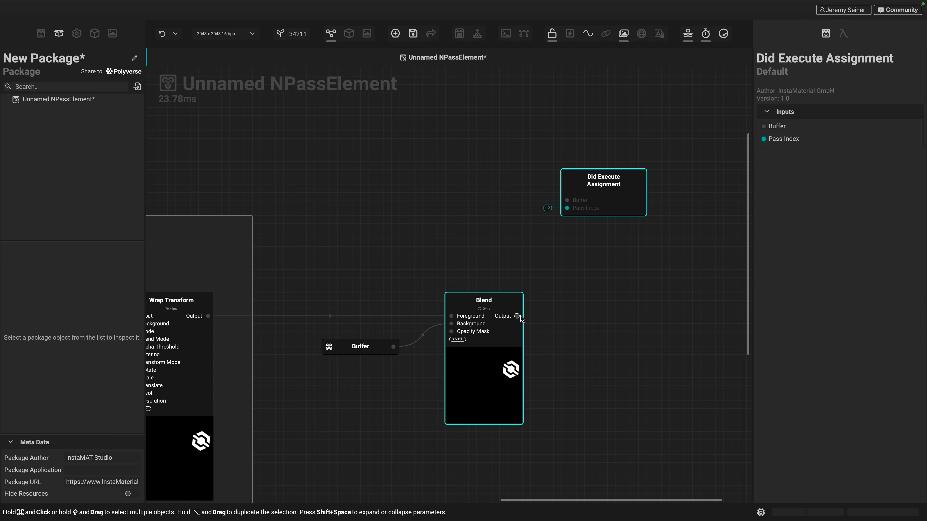
{"action": "left_click_drag", "start_coordinate": [516, 316], "coordinate": [568, 200]}
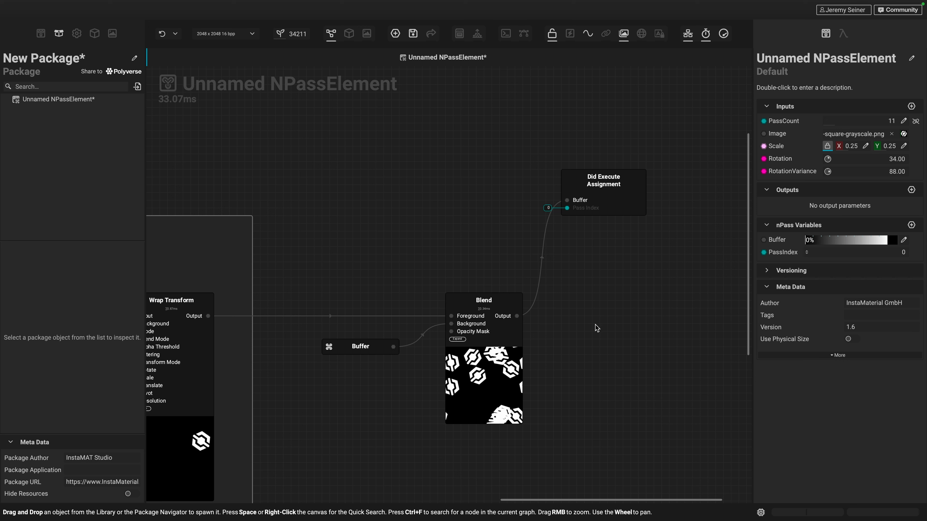
Set the graph's PassCount input to 10
{"action": "scroll", "coordinate": [598, 328], "scroll_direction": "down", "scroll_amount": 3}
{"action": "scroll", "coordinate": [598, 329], "scroll_direction": "left", "scroll_amount": 3}
{"action": "right_click_drag", "start_coordinate": [655, 322], "coordinate": [653, 313]}
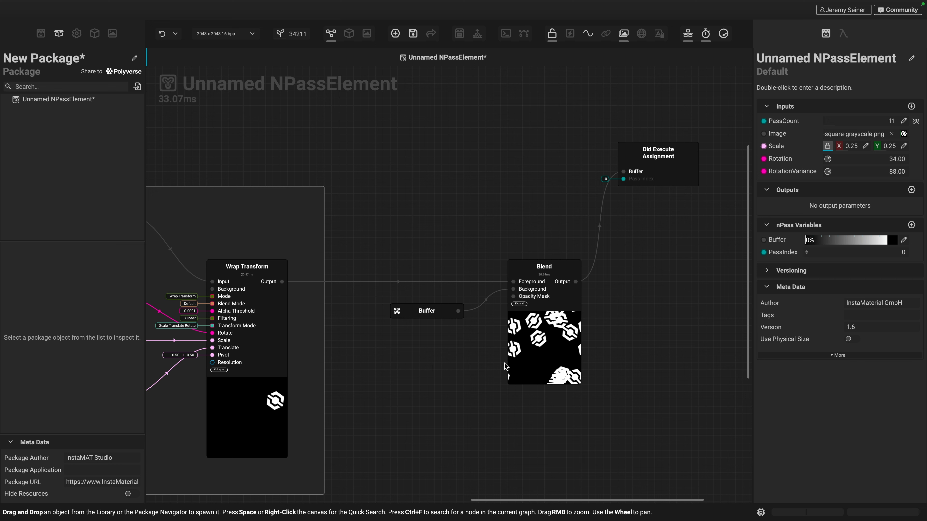
{"action": "mouse_move", "coordinate": [834, 125]}
{"action": "left_mouse_down"}
{"action": "mouse_move", "coordinate": [822, 133]}
{"action": "mouse_move", "coordinate": [833, 132]}
{"action": "left_mouse_up"}
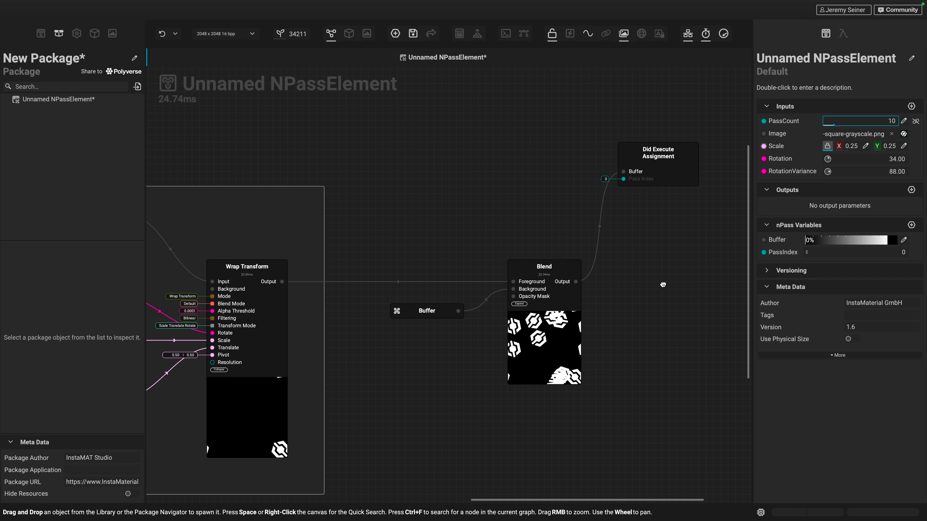
Expose the Blend node's output as a graph output and place the Set Output node beyond the Blend node
{"action": "middle_click_drag", "start_coordinate": [665, 279], "coordinate": [557, 279]}
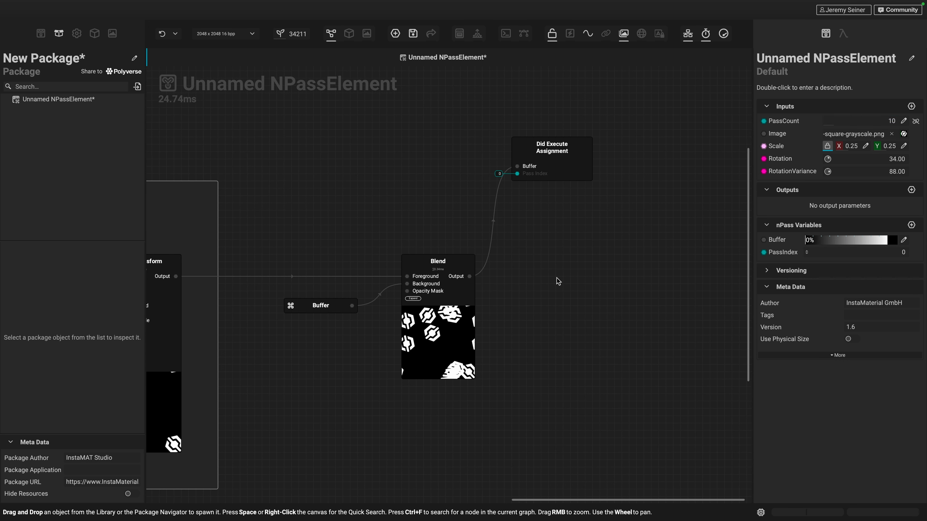
{"action": "left_click_drag", "start_coordinate": [469, 276], "coordinate": [609, 281]}
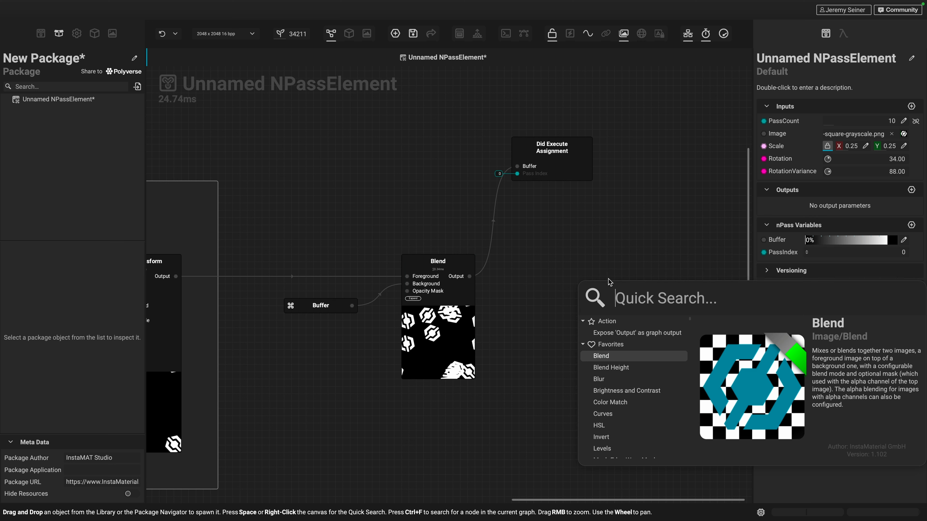
{"action": "left_click", "coordinate": [634, 333]}
{"action": "left_click_drag", "start_coordinate": [634, 333], "coordinate": [637, 319]}
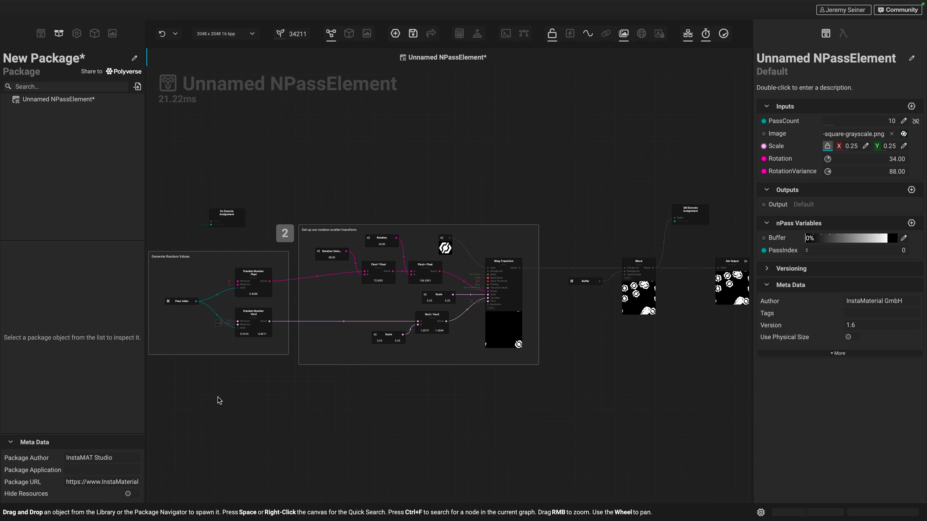
Examine the whole graph from the Generate Random Values comment through the scatter transform and Blend to the Set Output node
{"action": "right_click_drag", "start_coordinate": [217, 396], "coordinate": [208, 428]}
{"action": "middle_click_drag", "start_coordinate": [207, 428], "coordinate": [344, 429]}
{"action": "right_click_drag", "start_coordinate": [348, 374], "coordinate": [344, 414]}
{"action": "middle_click_drag", "start_coordinate": [347, 397], "coordinate": [338, 435]}
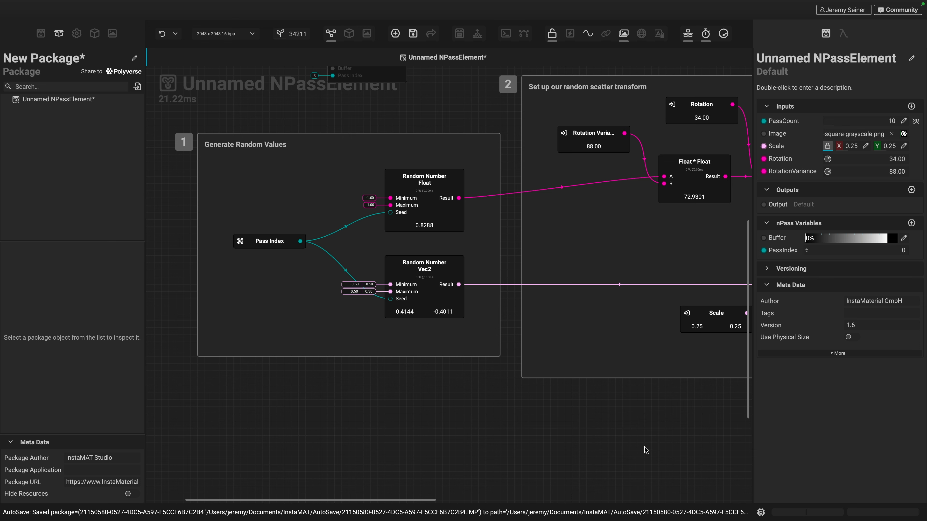
{"action": "scroll", "coordinate": [404, 460], "scroll_direction": "right", "scroll_amount": 10}
{"action": "middle_click_drag", "start_coordinate": [405, 460], "coordinate": [288, 472]}
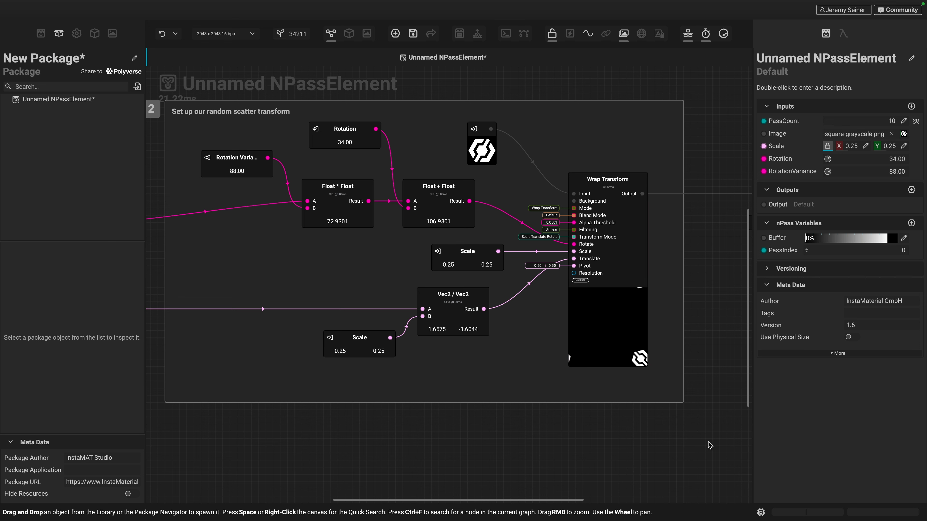
{"action": "middle_click_drag", "start_coordinate": [710, 445], "coordinate": [334, 445]}
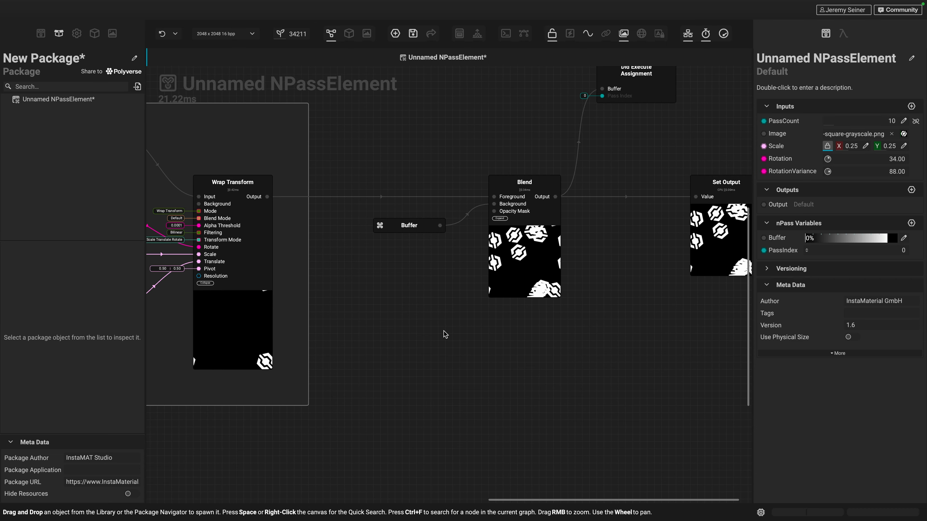
{"action": "middle_click_drag", "start_coordinate": [609, 333], "coordinate": [513, 392]}
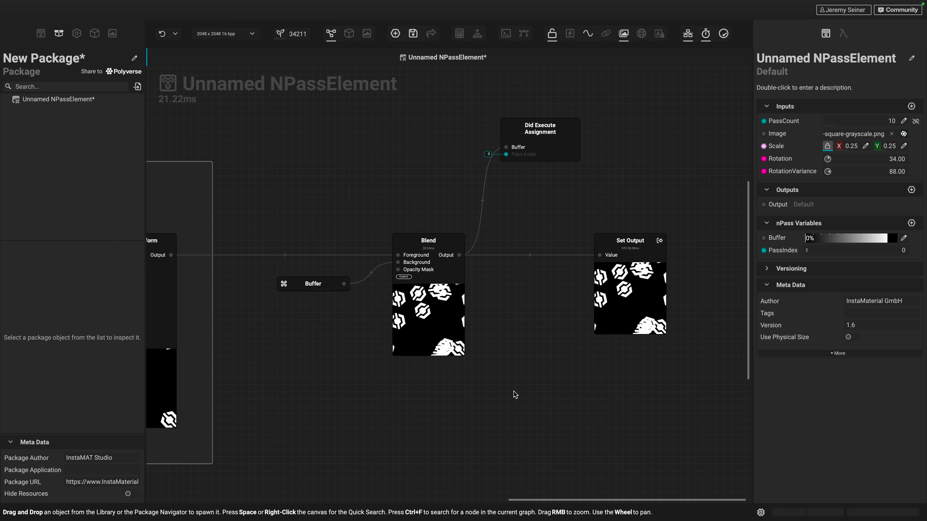
Rename the nPass element as "Simple Scatter" and save the package
{"action": "double_click", "coordinate": [788, 59]}
{"action": "key", "text": "ctrl+a"}
{"action": "type", "text": "S"}
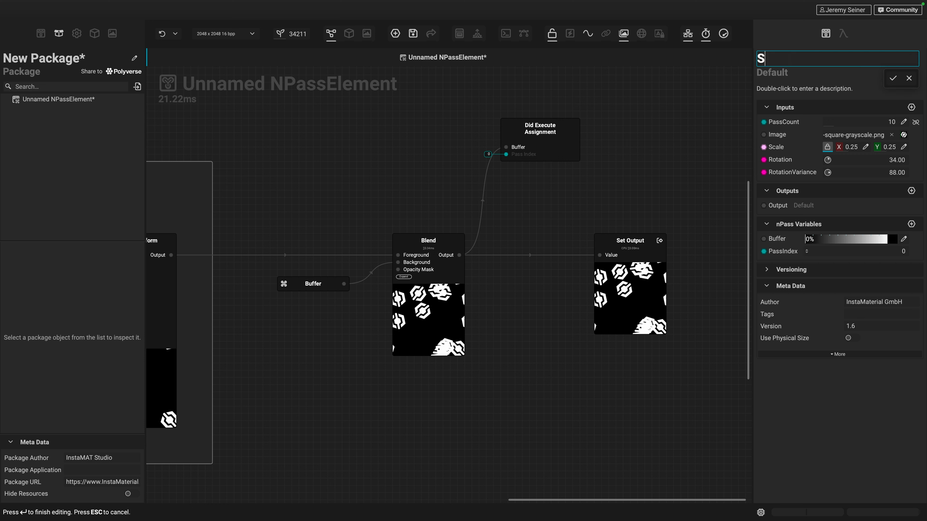
{"action": "type", "text": "imple Scatter"}
{"action": "key", "text": "Return"}
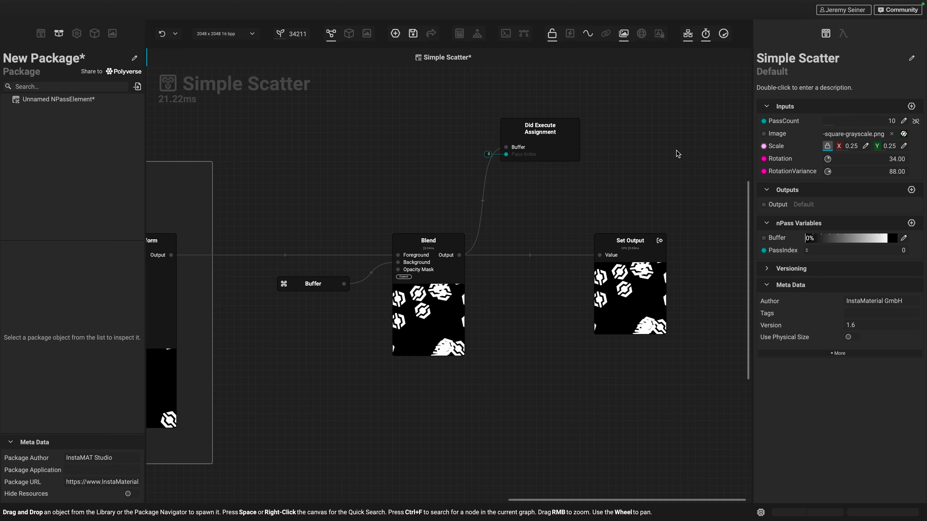
{"action": "key", "text": "ctrl+s"}
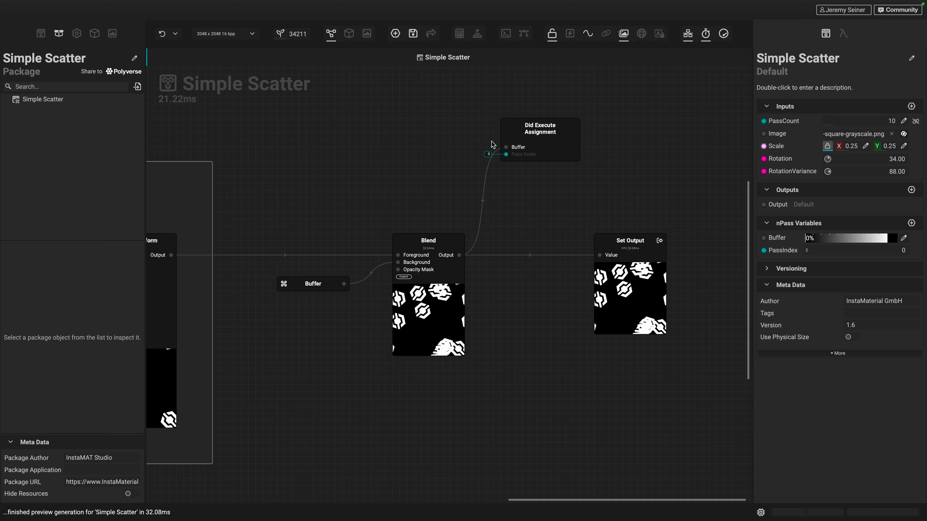
Create a new Element Graph in the package and place the Simple Scatter element in it as a node
{"action": "left_click", "coordinate": [395, 34]}
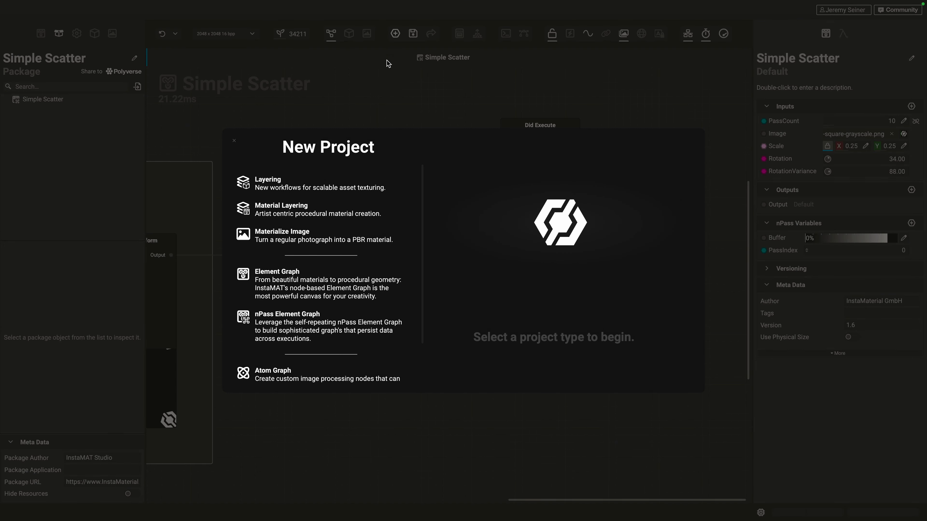
{"action": "left_click", "coordinate": [319, 283]}
{"action": "left_click", "coordinate": [320, 196]}
{"action": "left_click_drag", "start_coordinate": [42, 99], "coordinate": [427, 295]}
{"action": "left_click_drag", "start_coordinate": [483, 370], "coordinate": [445, 331]}
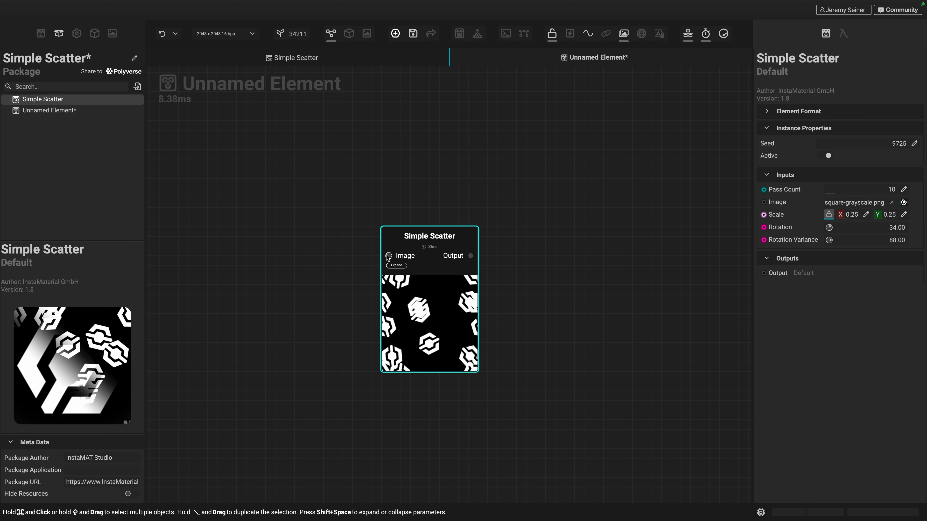
Add an Awesome Shape Generator node before Simple Scatter and connect its output to the Image input
{"action": "middle_click_drag", "start_coordinate": [302, 295], "coordinate": [358, 286]}
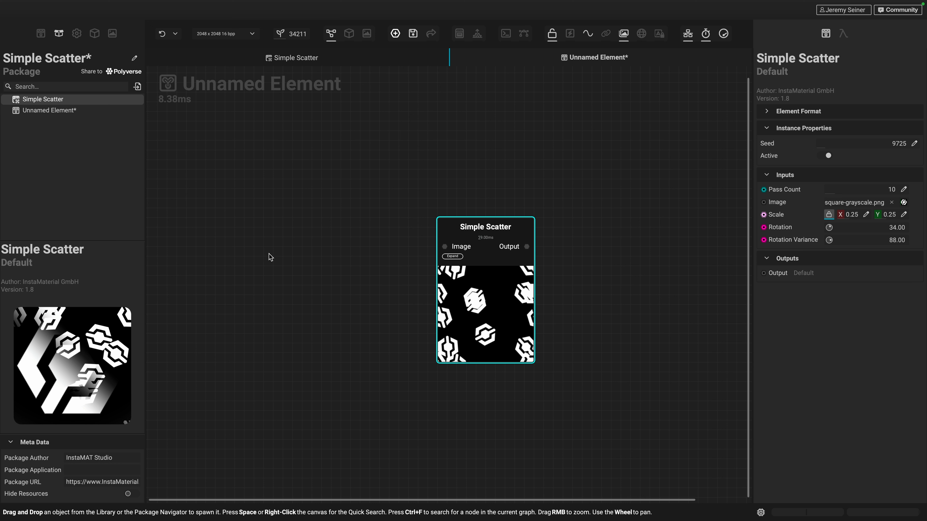
{"action": "key", "text": "space"}
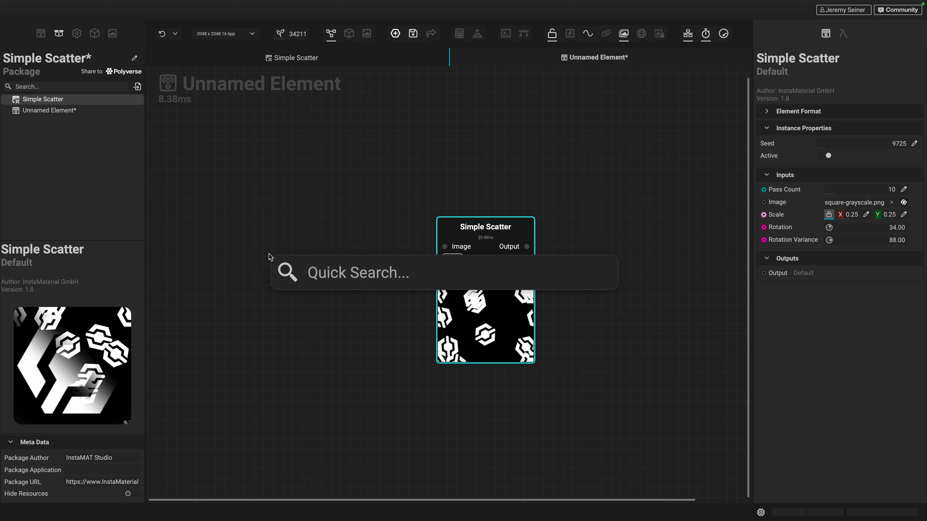
{"action": "type", "text": "awesome"}
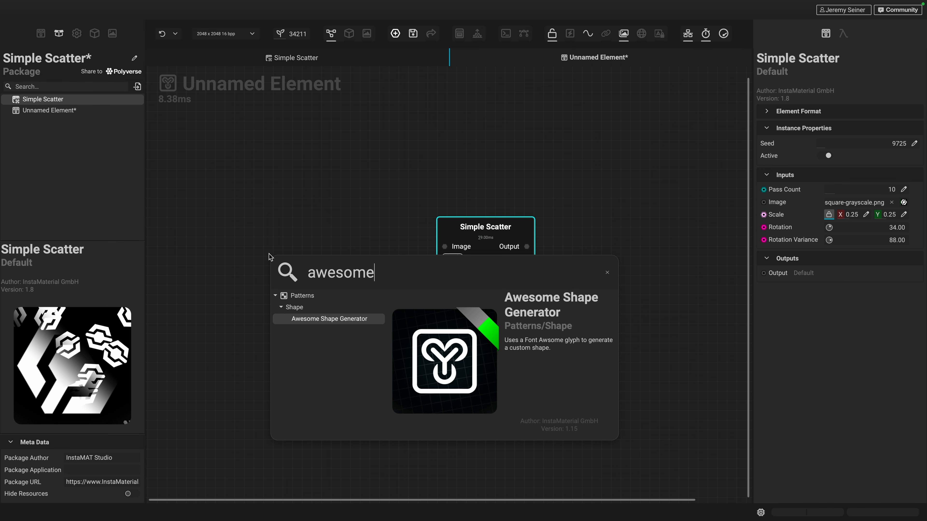
{"action": "key", "text": "Return"}
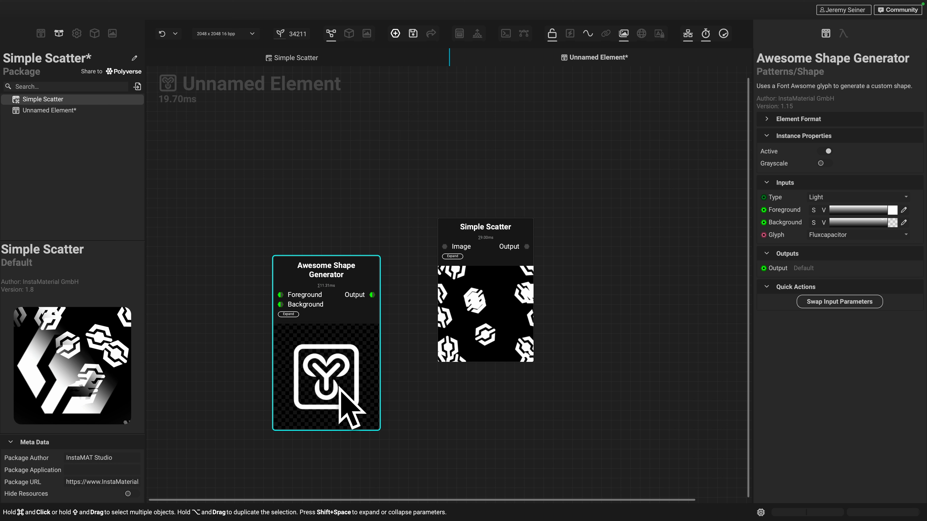
{"action": "left_click_drag", "start_coordinate": [338, 386], "coordinate": [281, 341]}
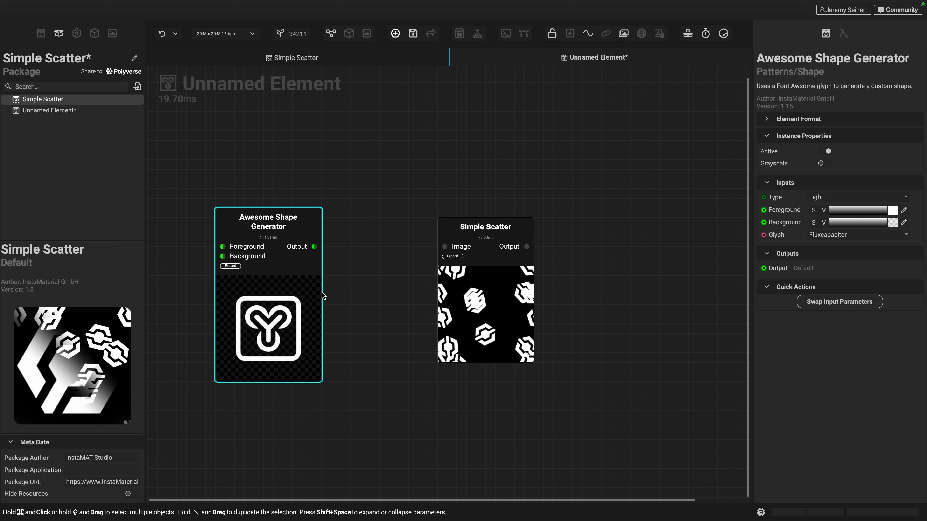
{"action": "left_click_drag", "start_coordinate": [314, 246], "coordinate": [444, 247]}
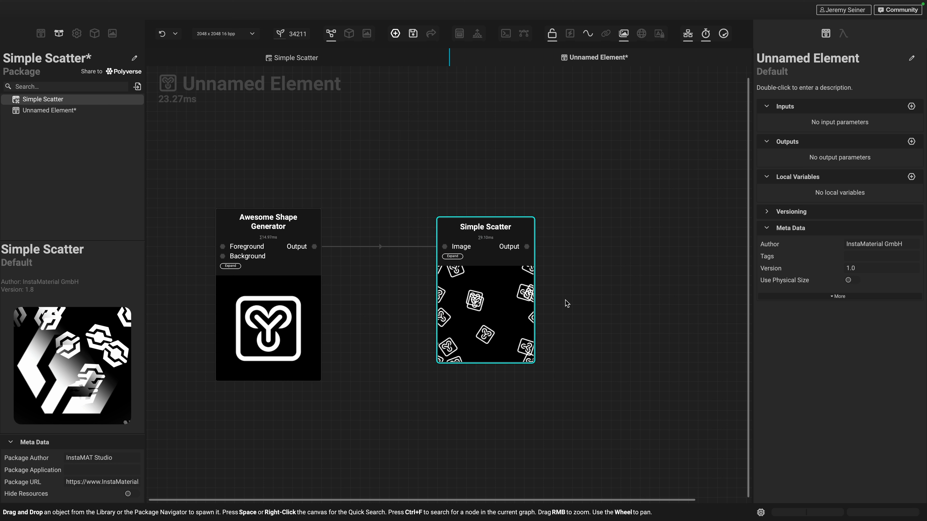
Set the Simple Scatter node's pass count to 51, scale to 0.20, rotation to 66 and rotation variance to 350
{"action": "left_click", "coordinate": [482, 311]}
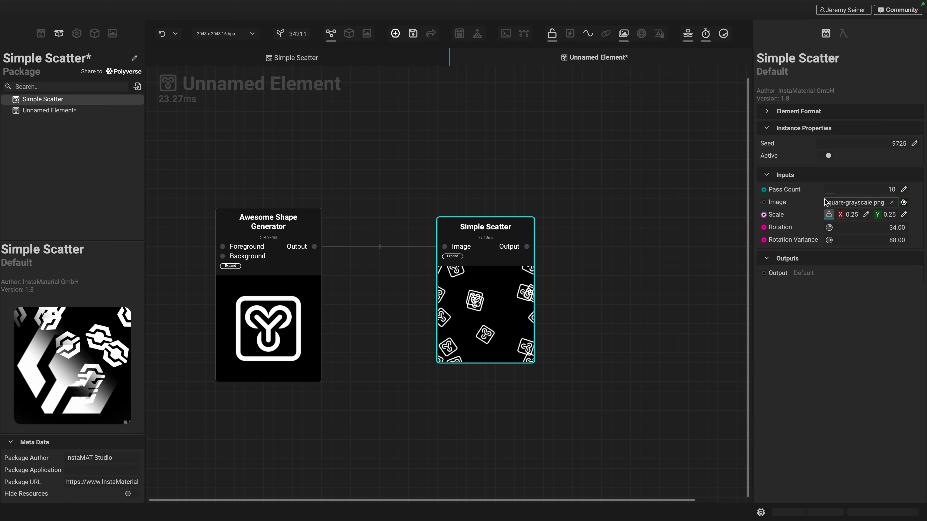
{"action": "left_click_drag", "start_coordinate": [836, 189], "coordinate": [841, 222]}
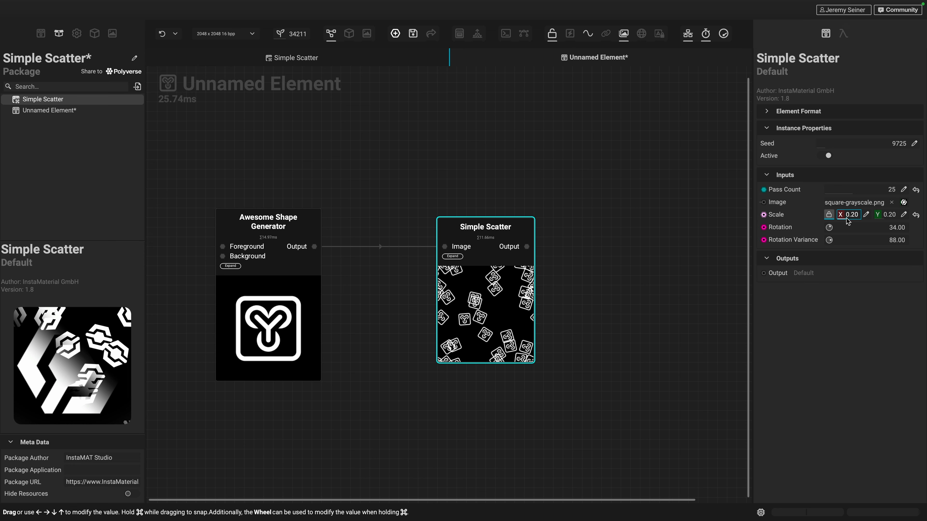
{"action": "left_click", "coordinate": [831, 241]}
{"action": "left_click_drag", "start_coordinate": [873, 248], "coordinate": [884, 200]}
{"action": "left_click", "coordinate": [829, 228]}
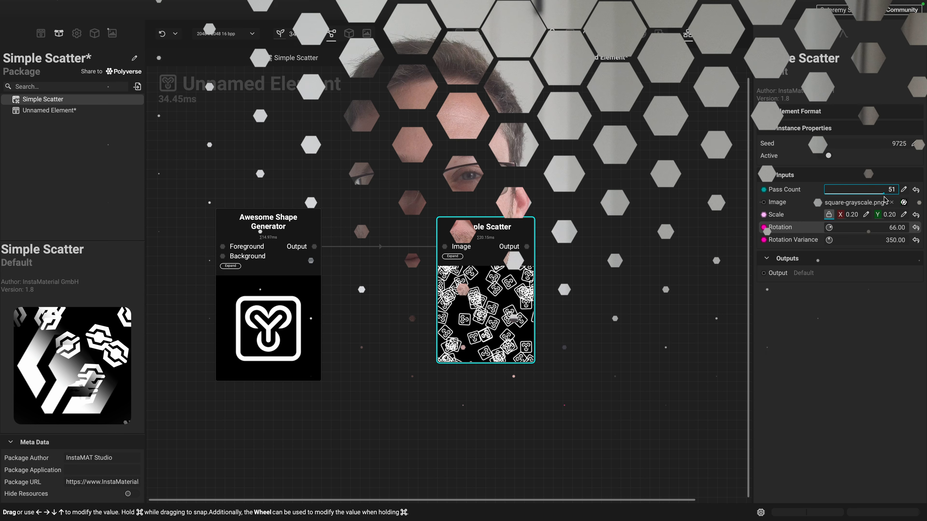